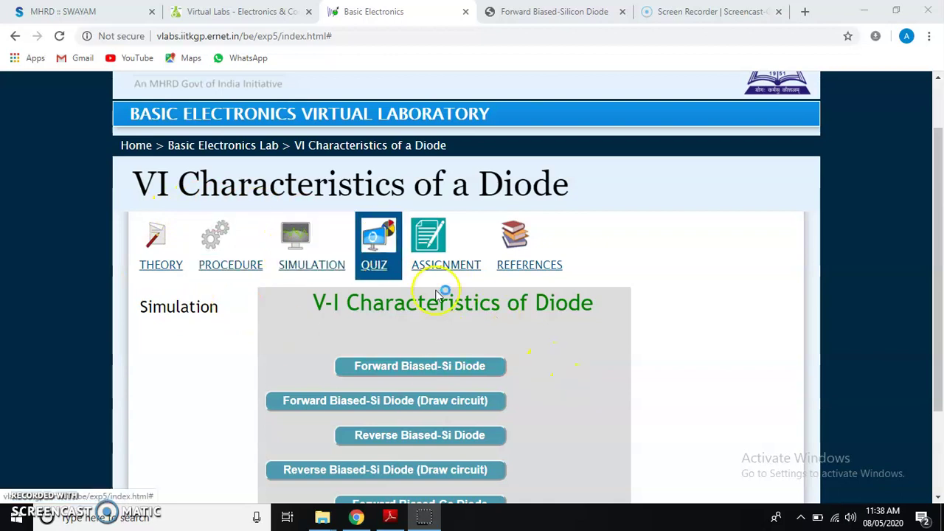
- Open the Reverse Biased-Si Diode simulation and its Draw circuit version from the experiment's simulation list
{"action": "scroll", "coordinate": [550, 390], "scroll_direction": "down", "scroll_amount": 1}
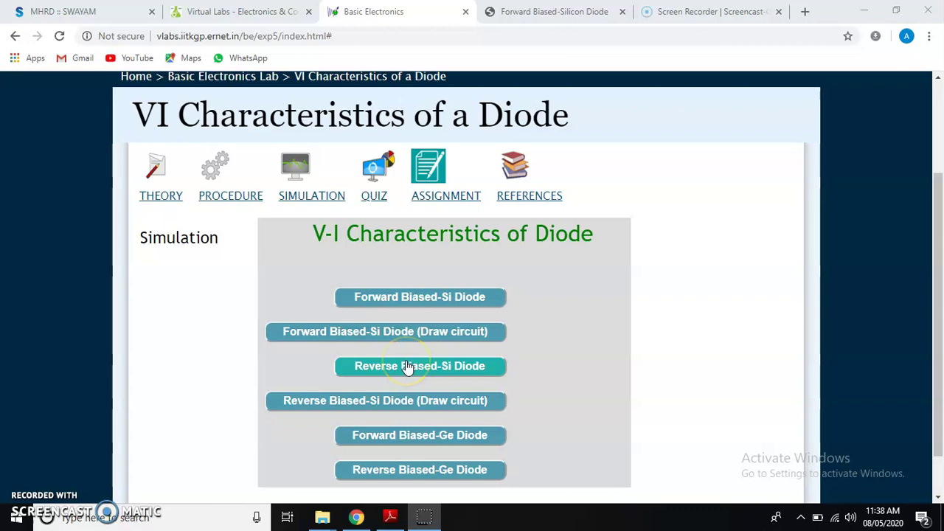
{"action": "left_click", "coordinate": [418, 367]}
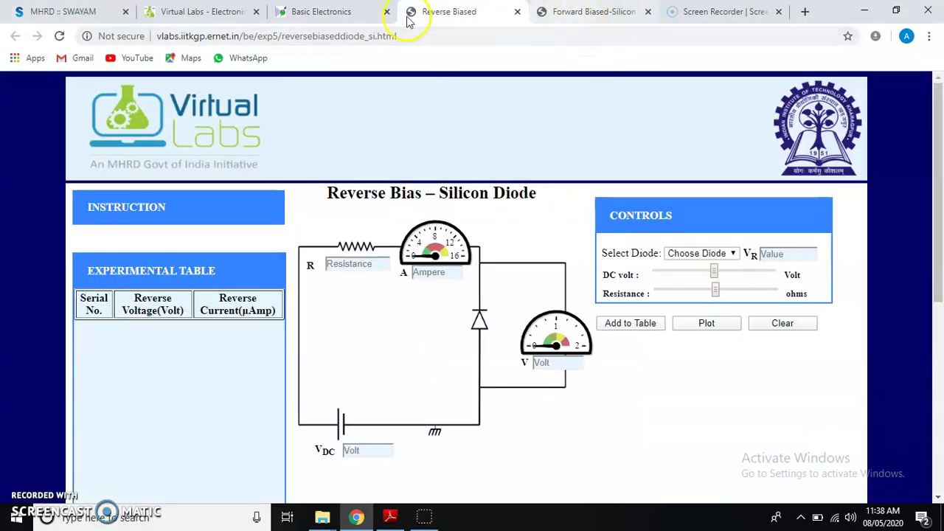
{"action": "left_click", "coordinate": [324, 12]}
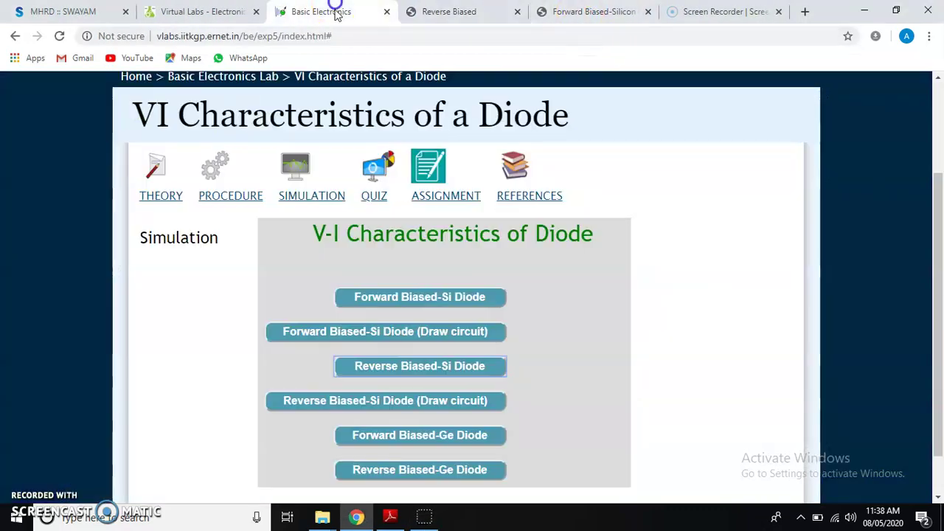
{"action": "left_click", "coordinate": [439, 404]}
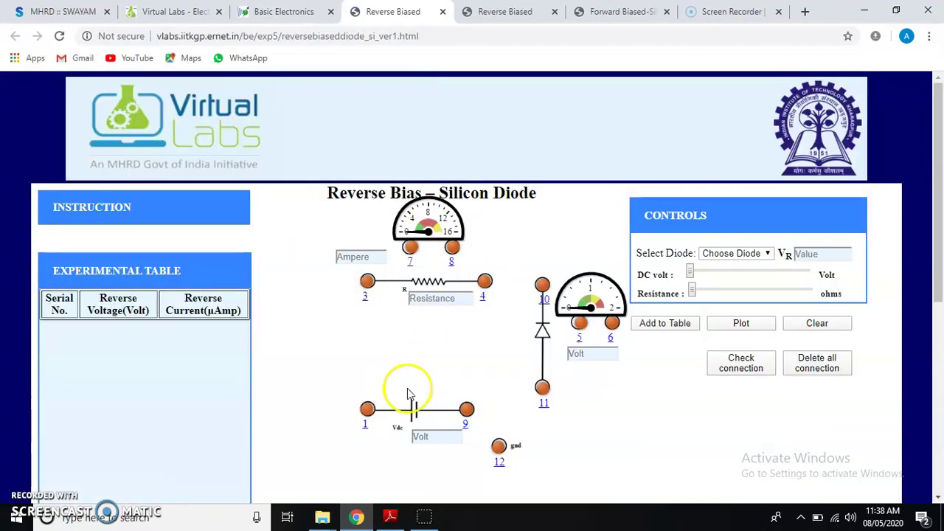
- Wire terminal 1 of the DC source to terminal 3 of the resistor and check the circuit connection
{"action": "left_click_drag", "start_coordinate": [368, 387], "coordinate": [367, 281]}
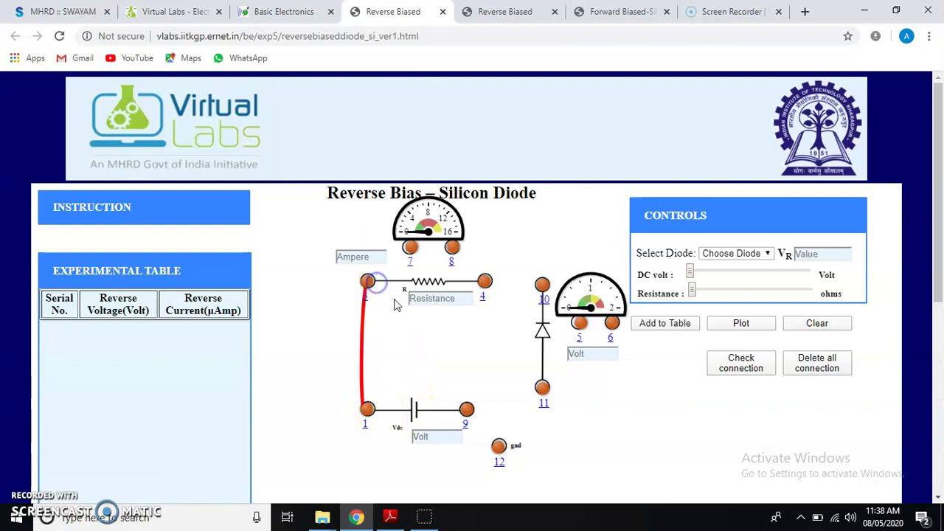
{"action": "left_click", "coordinate": [737, 361]}
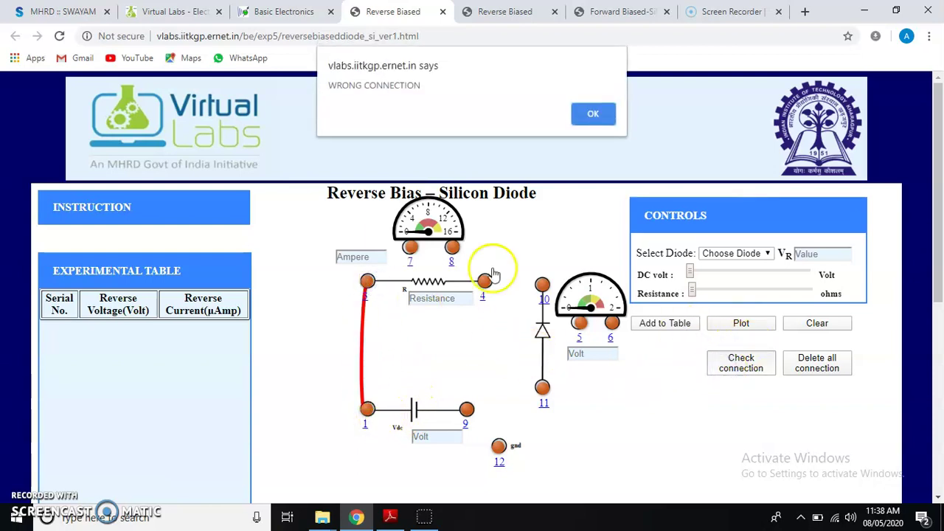
{"action": "left_click", "coordinate": [594, 114]}
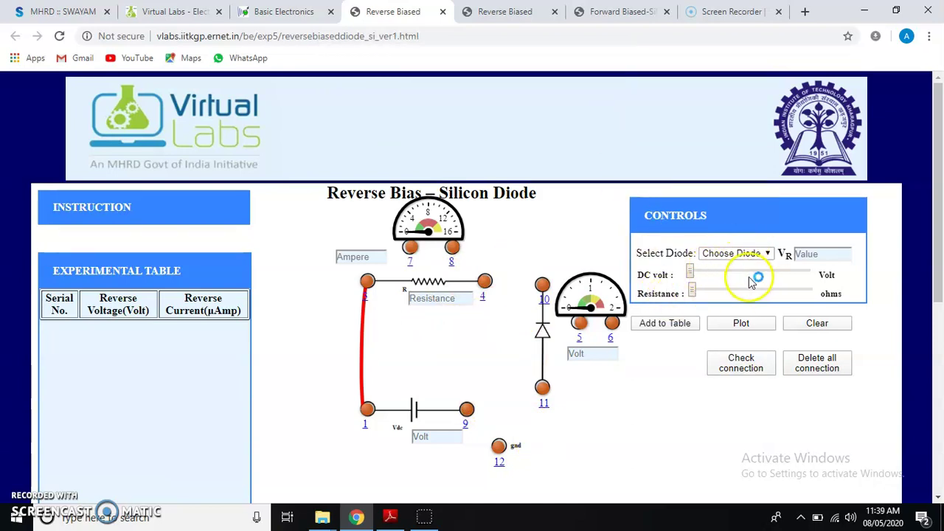
- Reopen the Reverse Biased-Si Diode simulation from the experiment page and close the draw-circuit version and the older duplicate
{"action": "left_click", "coordinate": [278, 12]}
{"action": "left_click", "coordinate": [401, 368]}
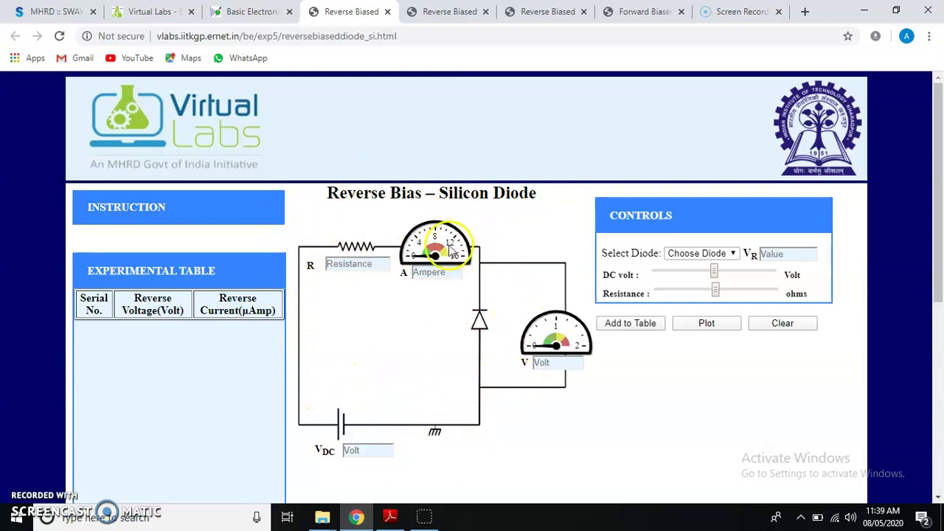
{"action": "left_click", "coordinate": [427, 17]}
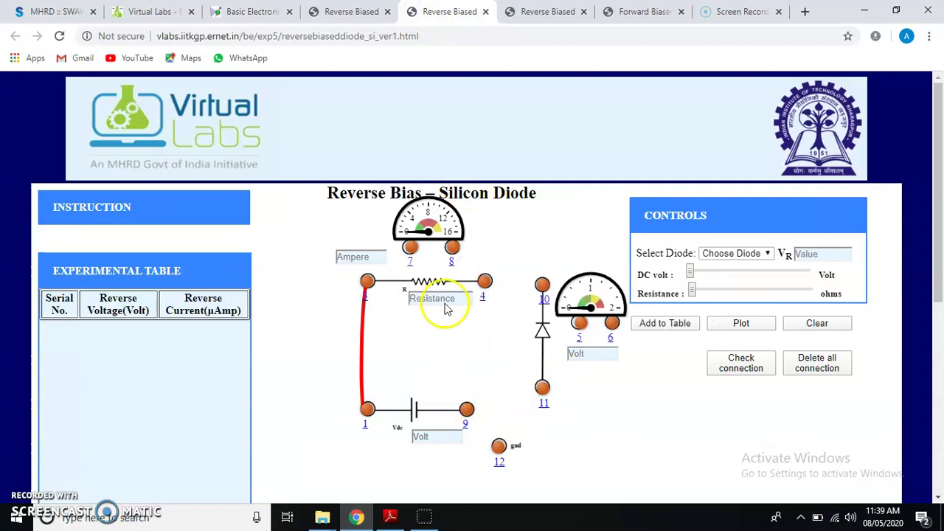
{"action": "left_click", "coordinate": [254, 12]}
{"action": "left_click", "coordinate": [415, 366]}
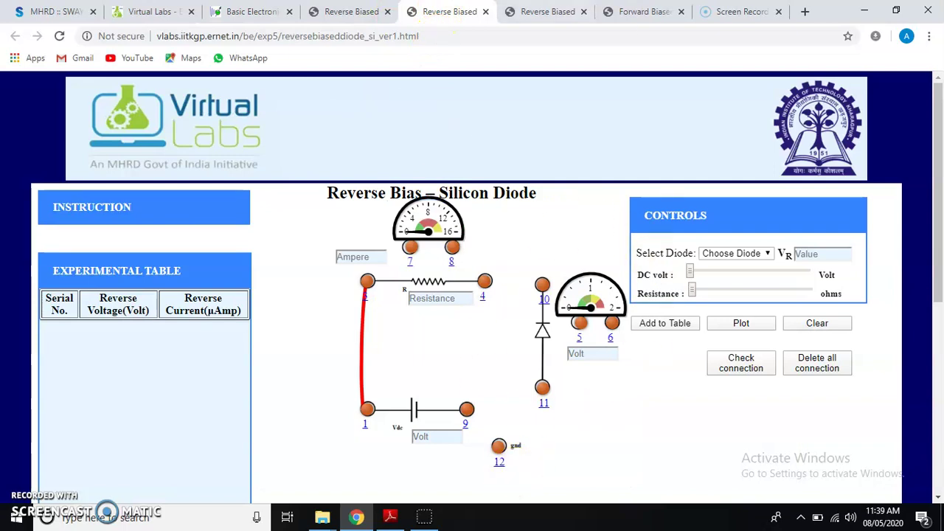
{"action": "left_click", "coordinate": [486, 12]}
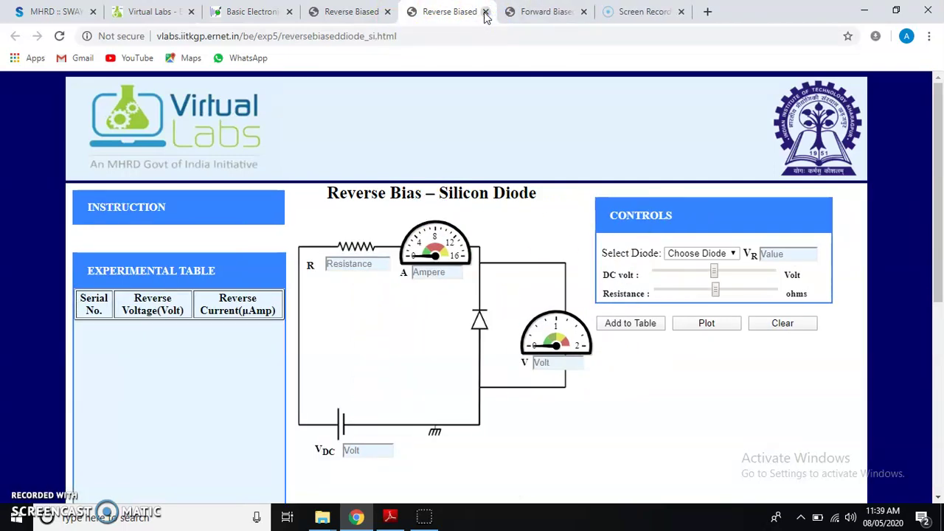
{"action": "left_click", "coordinate": [485, 12]}
{"action": "left_click", "coordinate": [351, 12]}
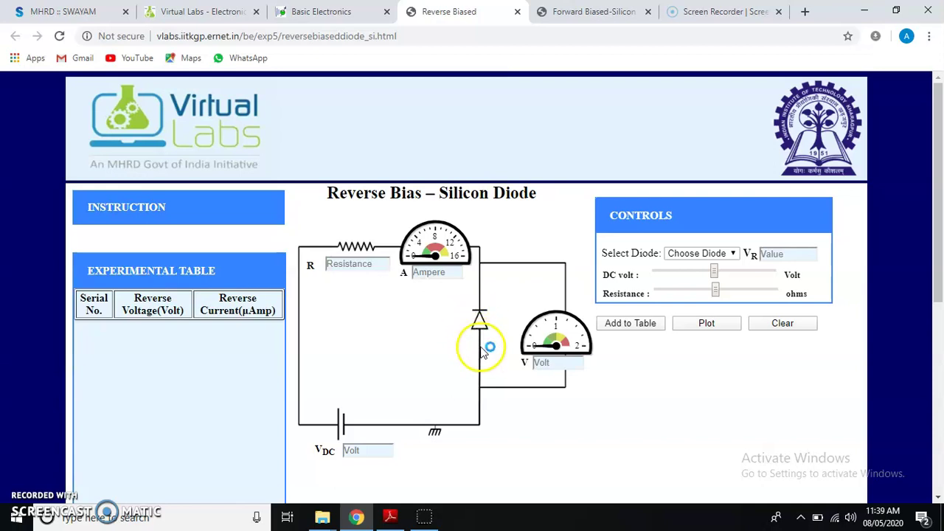
- Examine the diode's orientation in the Forward Bias Silicon Diode circuit and return to the reverse-bias simulation
{"action": "left_click", "coordinate": [604, 12]}
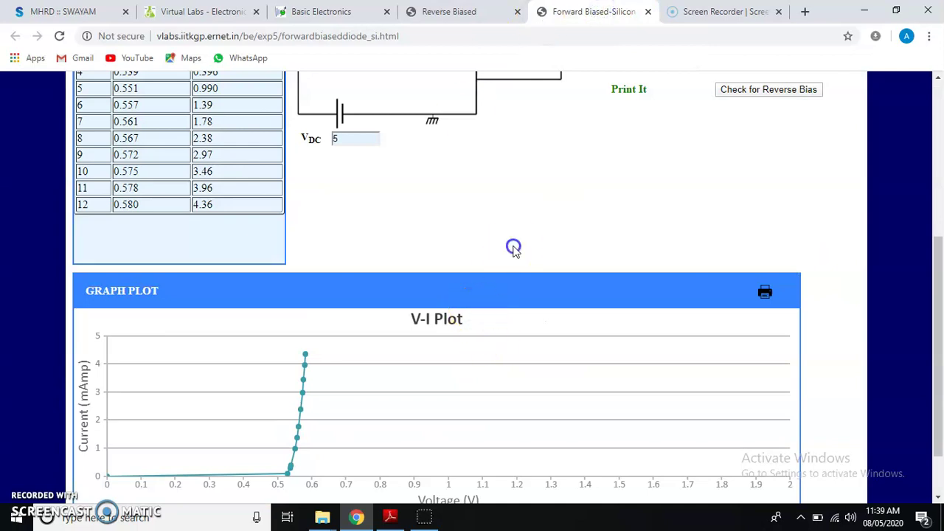
{"action": "scroll", "coordinate": [512, 253], "scroll_direction": "up", "scroll_amount": 4}
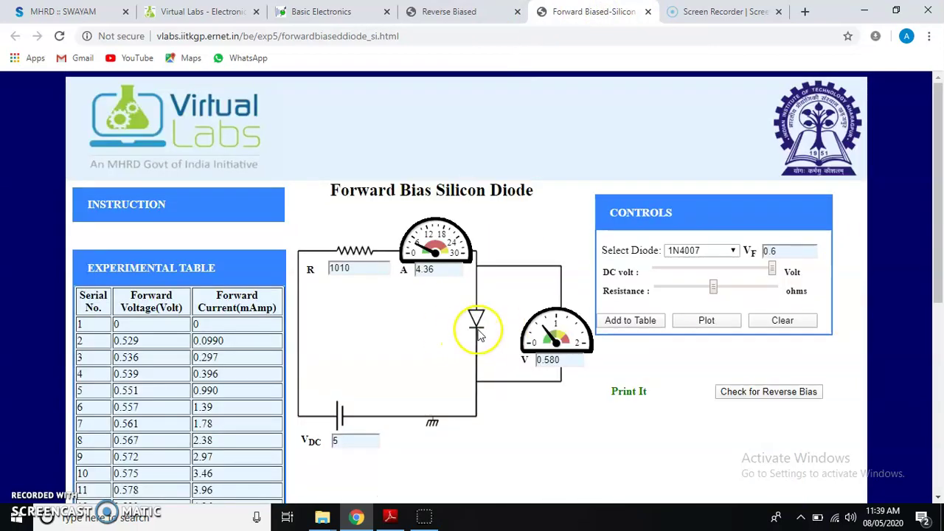
{"action": "left_click", "coordinate": [449, 12]}
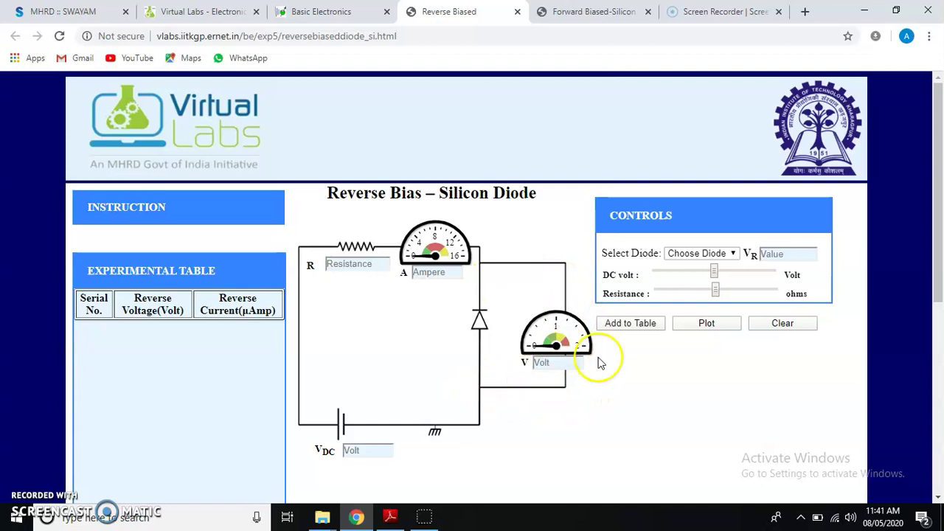
- Choose diode 1N4007 for the reverse-bias circuit and set the resistance to 1010 ohms, as in the forward-bias experiment
{"action": "left_click", "coordinate": [686, 254]}
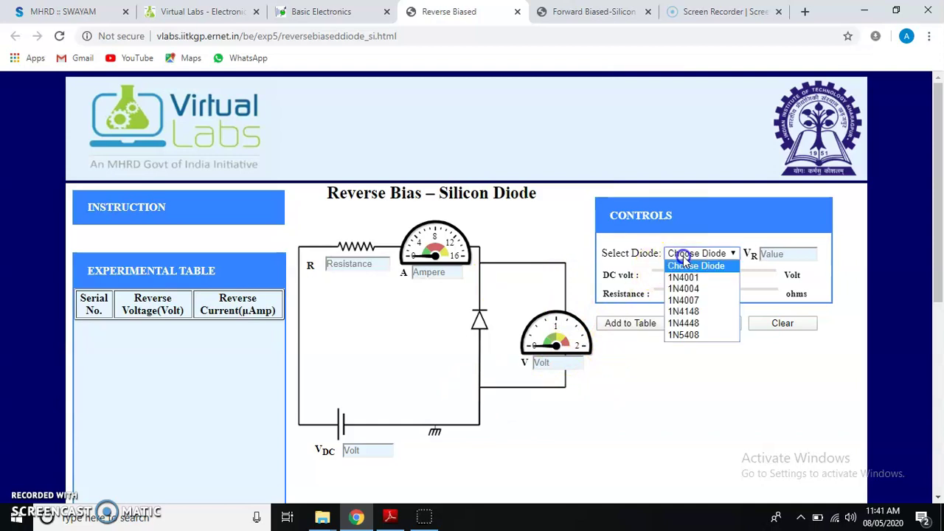
{"action": "left_click", "coordinate": [687, 300]}
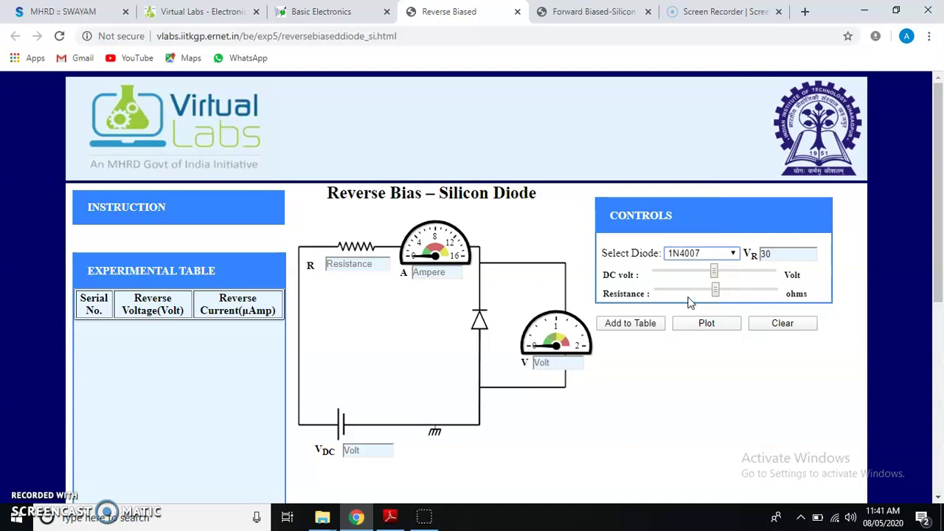
{"action": "left_click", "coordinate": [590, 11]}
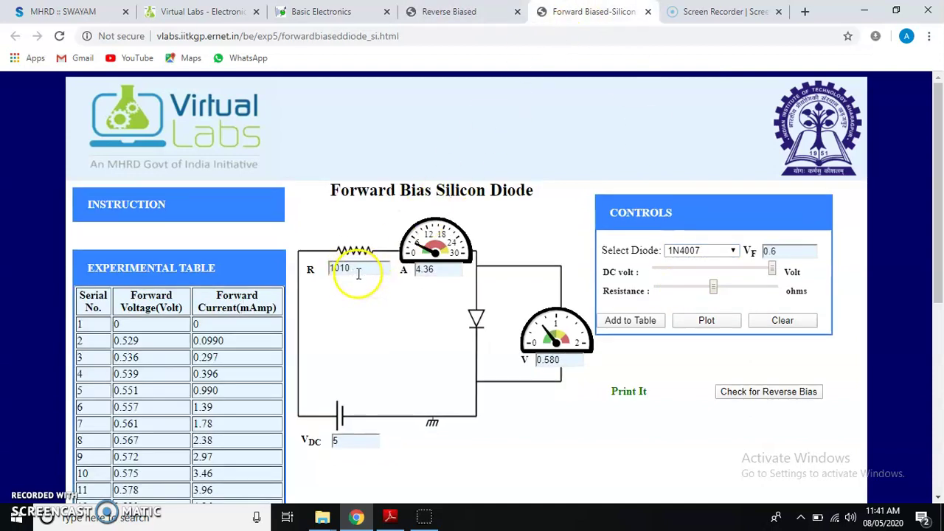
{"action": "left_click", "coordinate": [469, 11]}
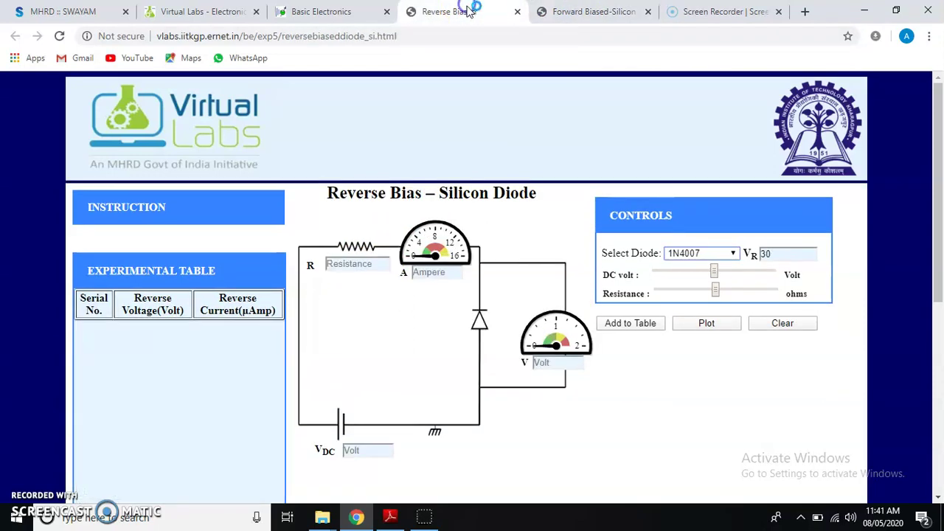
{"action": "mouse_move", "coordinate": [715, 289]}
{"action": "left_mouse_down"}
{"action": "mouse_move", "coordinate": [702, 293]}
{"action": "mouse_move", "coordinate": [715, 292]}
{"action": "left_mouse_up"}
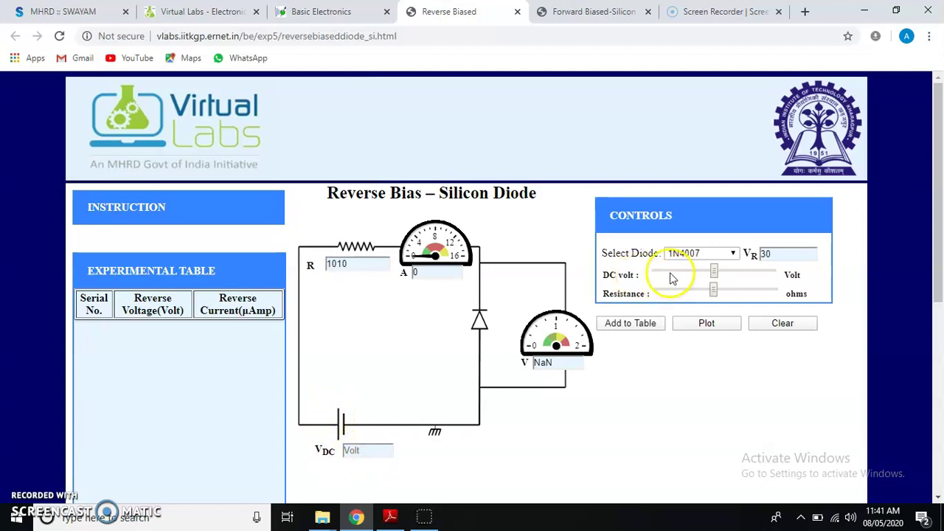
- Record reverse-bias readings in the experimental table at DC voltages of 0.2 V and 0.8 V
{"action": "left_click_drag", "start_coordinate": [713, 272], "coordinate": [738, 275]}
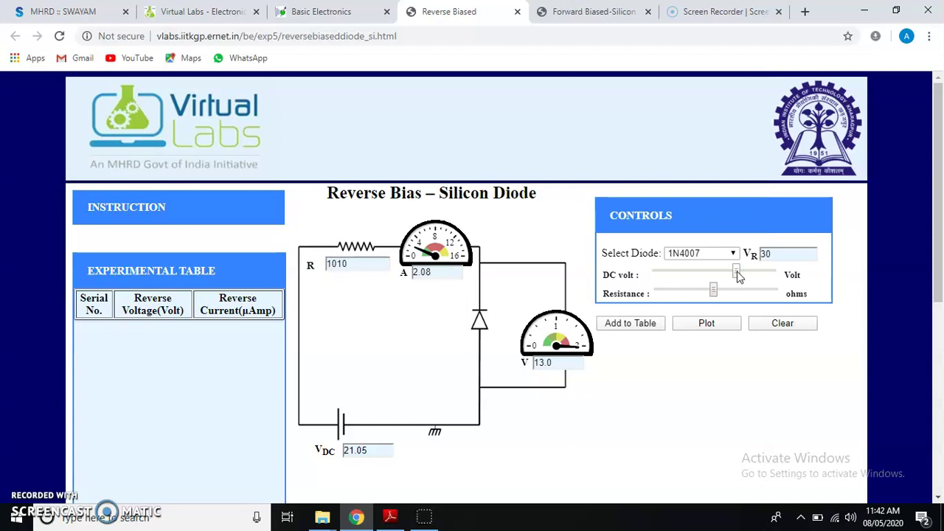
{"action": "left_click_drag", "start_coordinate": [738, 272], "coordinate": [658, 274]}
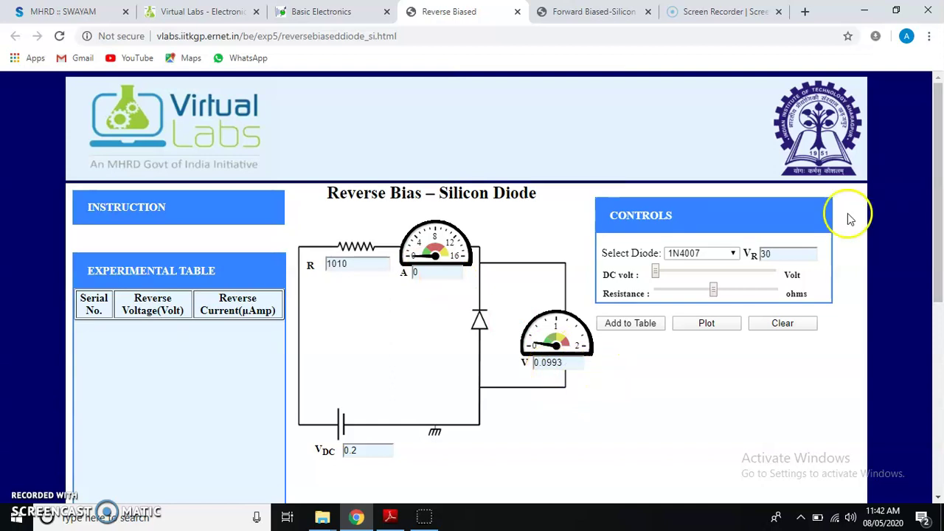
{"action": "left_click", "coordinate": [635, 323]}
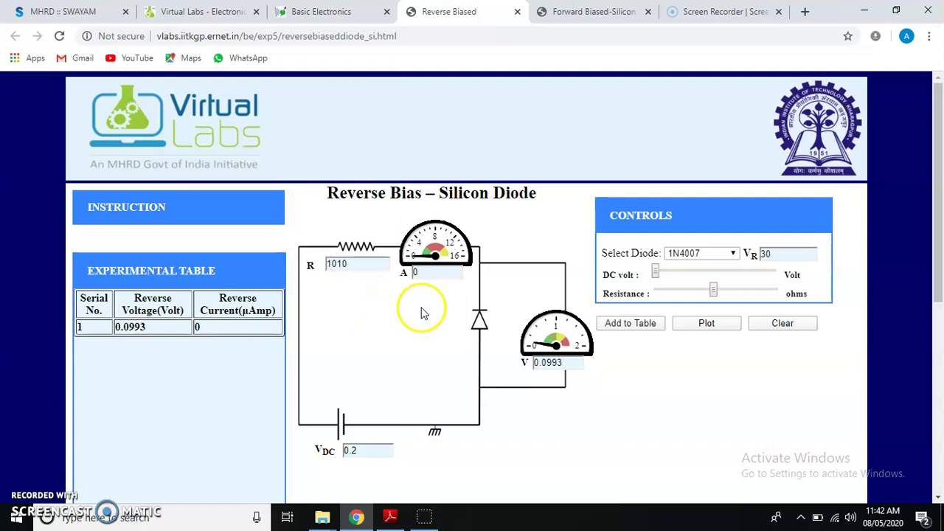
{"action": "left_click_drag", "start_coordinate": [658, 275], "coordinate": [659, 275]}
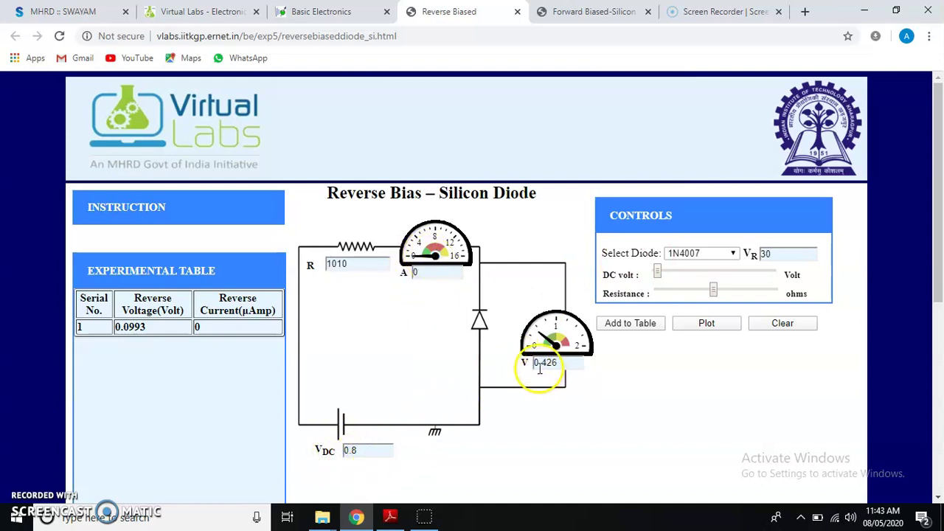
{"action": "left_click", "coordinate": [638, 329]}
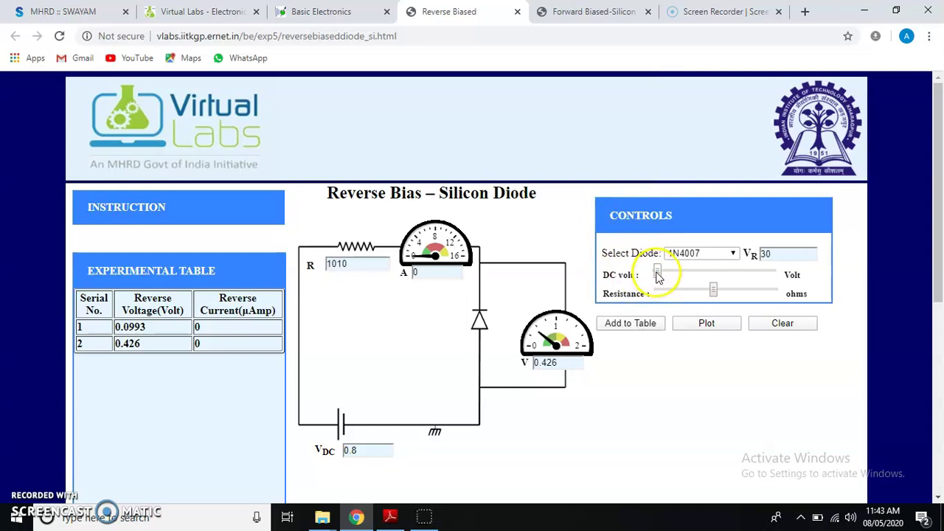
- Add readings to the experimental table at DC voltages of 1 V and 1.55 V
{"action": "left_click_drag", "start_coordinate": [658, 275], "coordinate": [660, 273]}
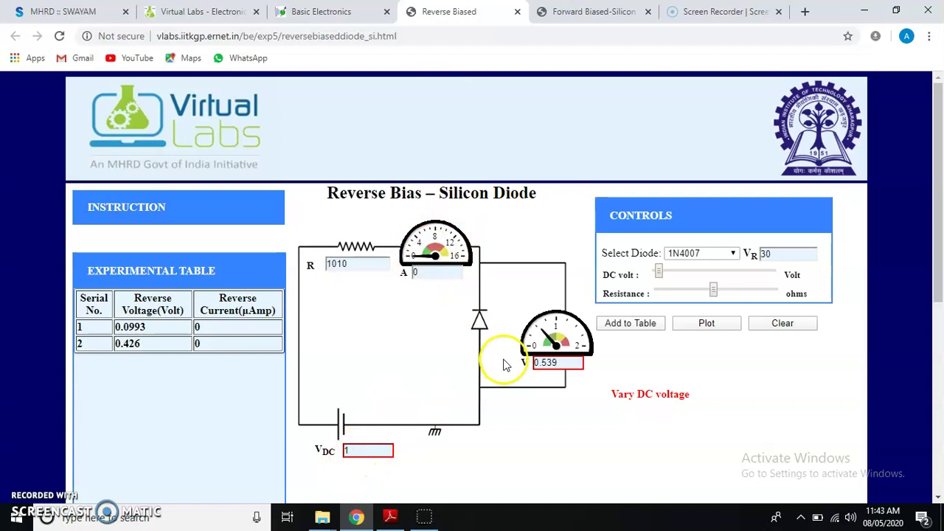
{"action": "left_click", "coordinate": [626, 325]}
{"action": "left_click", "coordinate": [661, 271]}
{"action": "left_click_drag", "start_coordinate": [660, 272], "coordinate": [661, 272]}
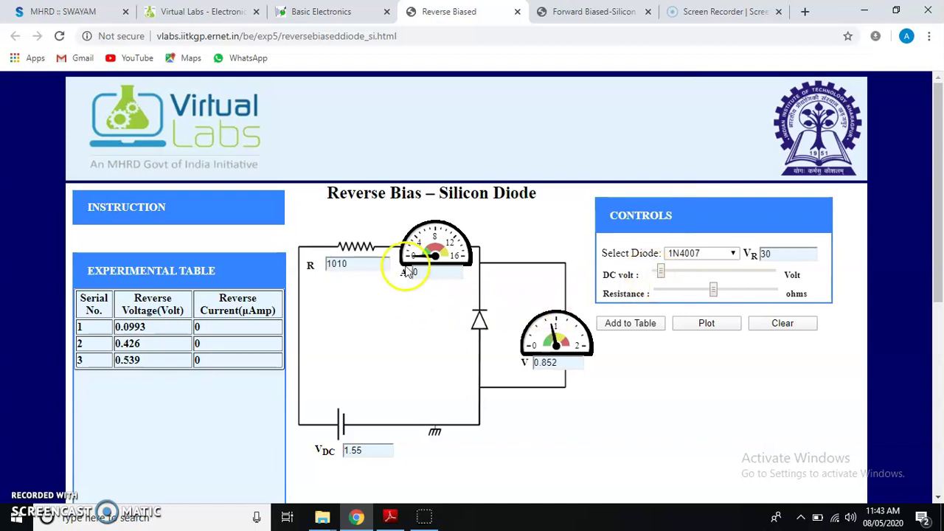
{"action": "left_click", "coordinate": [629, 324]}
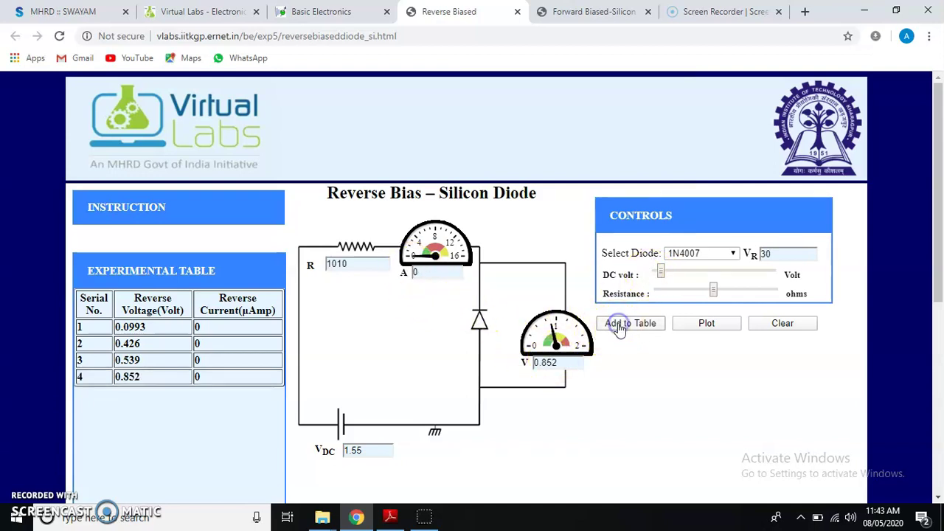
- Add readings to the experimental table at DC voltages of 2.05 V and 2.75 V
{"action": "left_click_drag", "start_coordinate": [662, 274], "coordinate": [662, 274]}
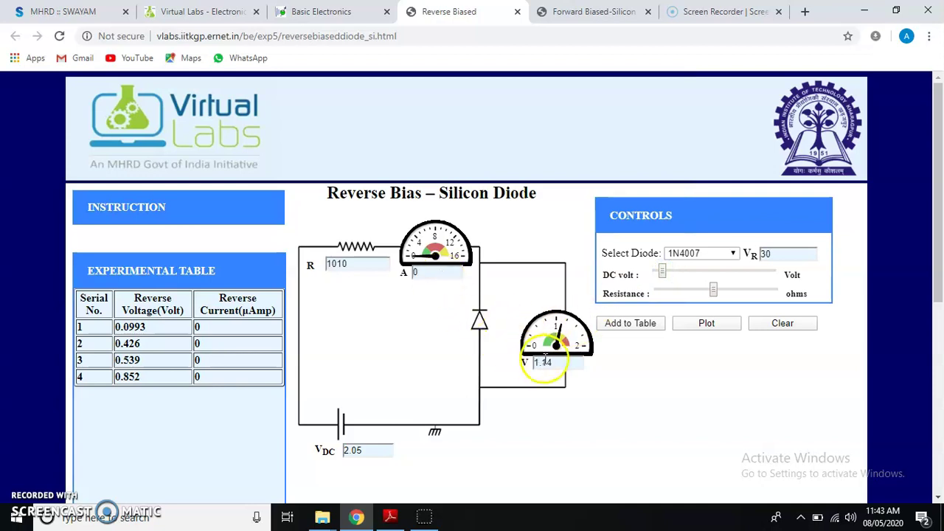
{"action": "left_click", "coordinate": [606, 323]}
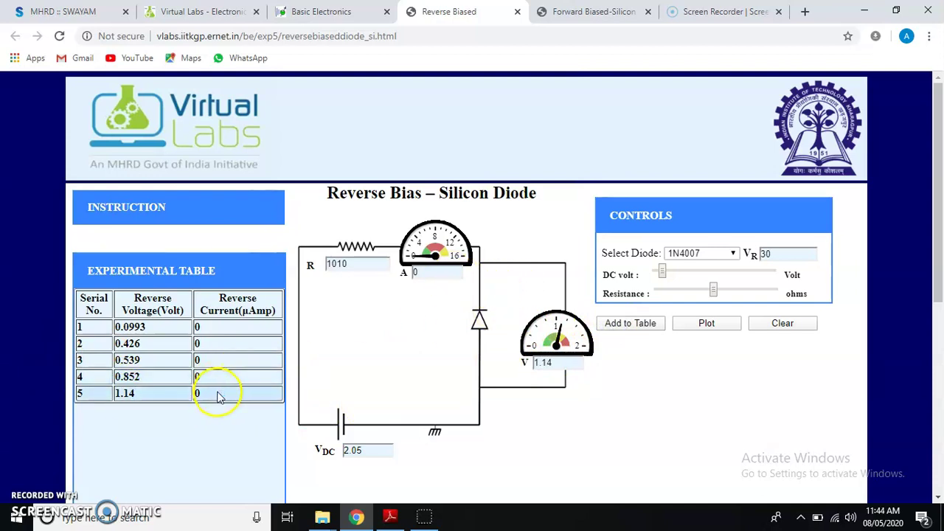
{"action": "left_click_drag", "start_coordinate": [662, 272], "coordinate": [666, 274]}
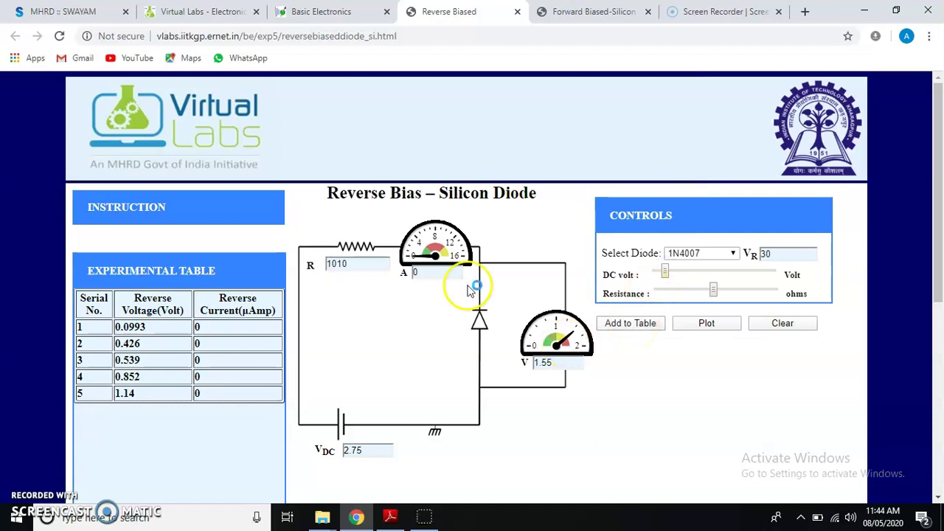
{"action": "left_click", "coordinate": [659, 326]}
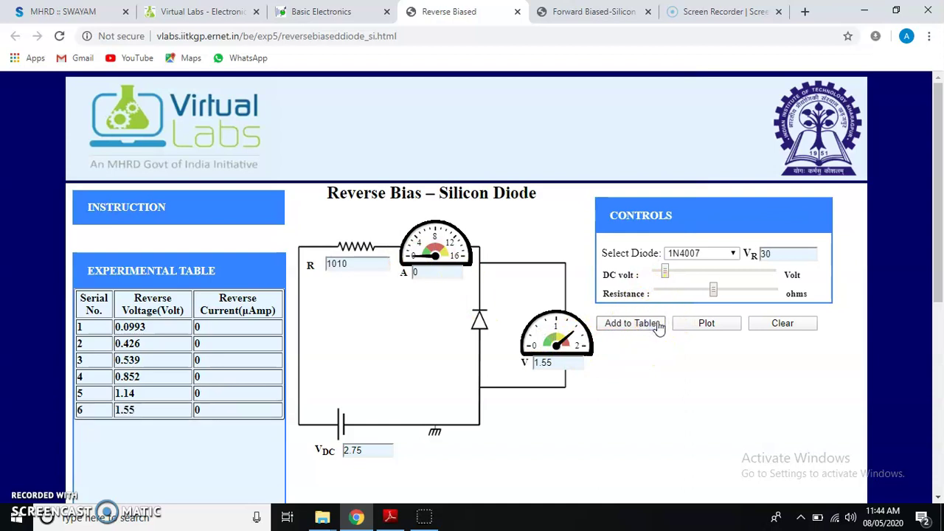
- Add readings to the experimental table at DC voltages of 4 V and 5.25 V
{"action": "left_click_drag", "start_coordinate": [666, 274], "coordinate": [672, 274]}
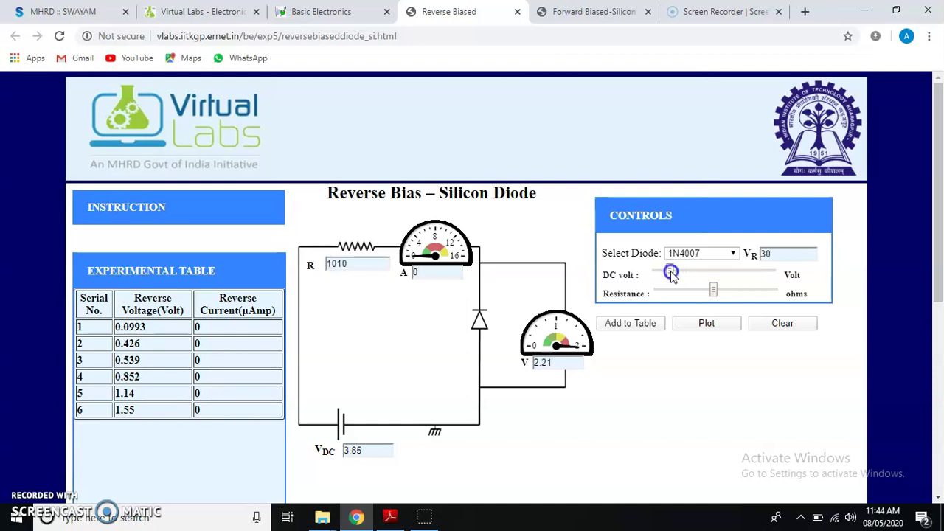
{"action": "left_click", "coordinate": [624, 330]}
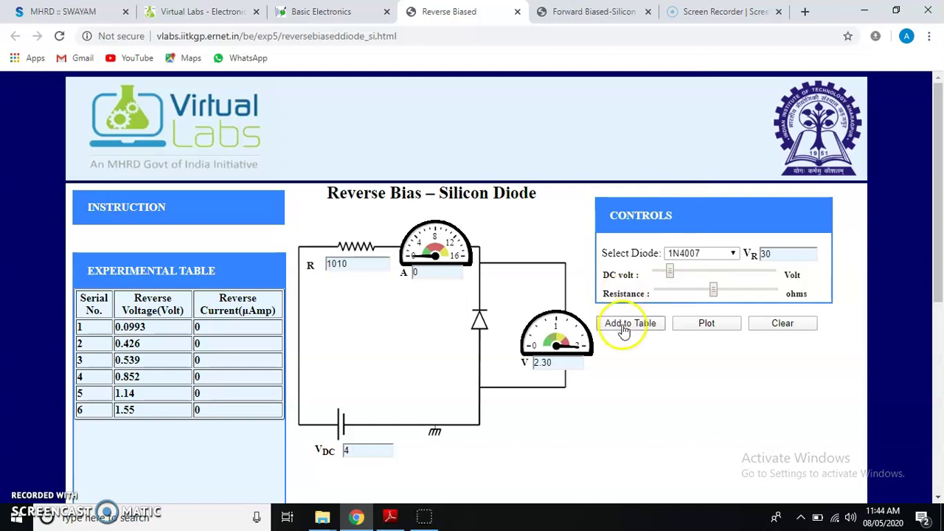
{"action": "left_click", "coordinate": [669, 273]}
{"action": "left_click_drag", "start_coordinate": [670, 275], "coordinate": [676, 277]}
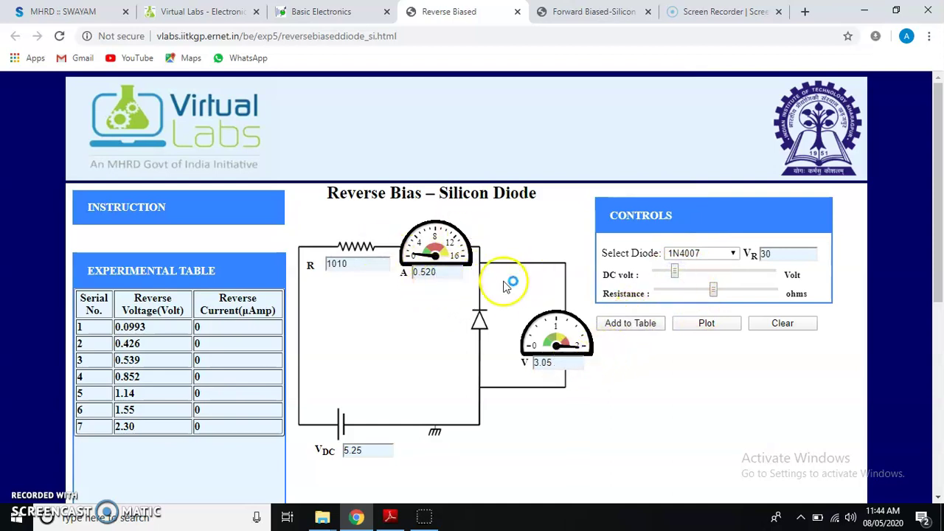
{"action": "left_click_drag", "start_coordinate": [675, 273], "coordinate": [676, 276]}
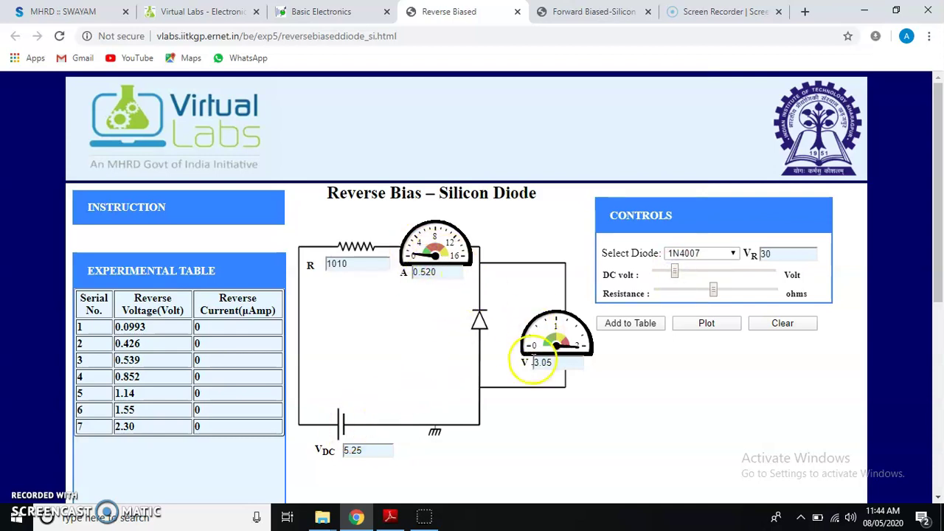
{"action": "left_click", "coordinate": [645, 328]}
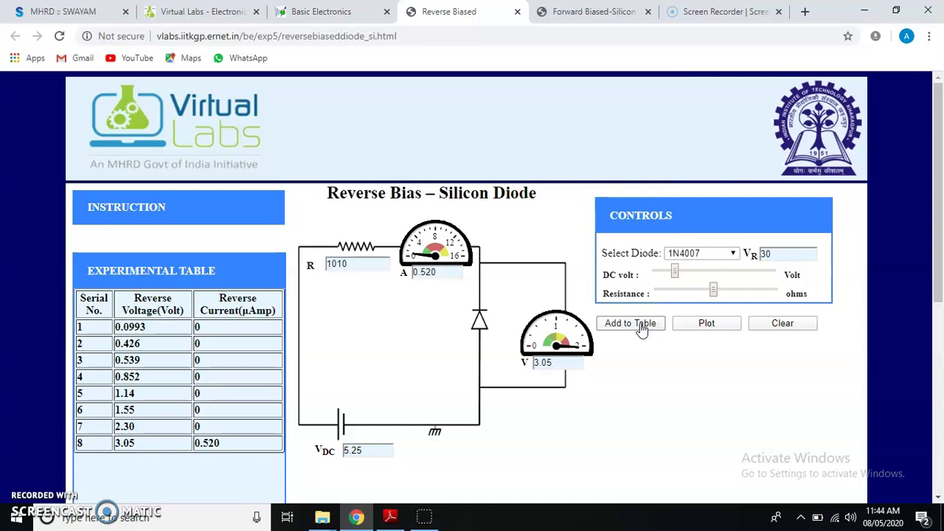
{"action": "left_click", "coordinate": [633, 328]}
- Add readings to the experimental table at a DC voltage of 6.15 V and at a reverse voltage of 4.15 V
{"action": "left_click_drag", "start_coordinate": [674, 270], "coordinate": [677, 271]}
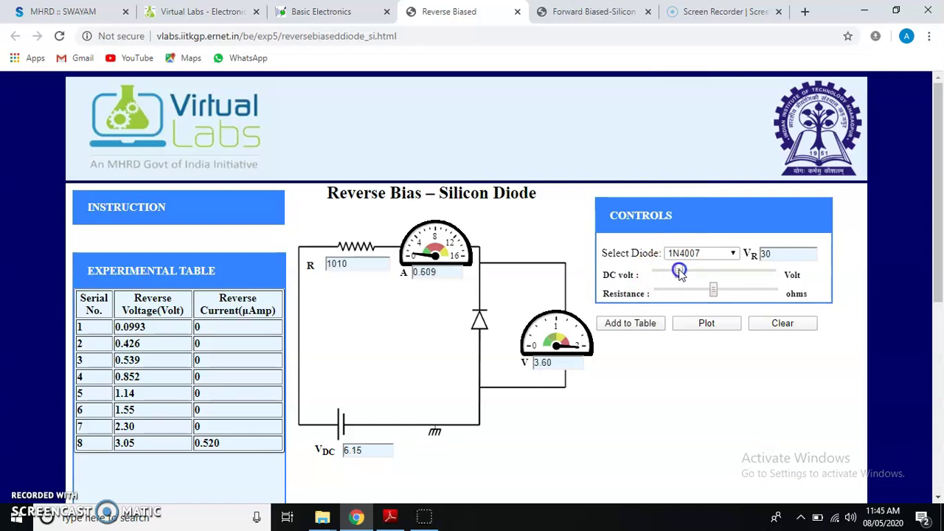
{"action": "left_click", "coordinate": [626, 322]}
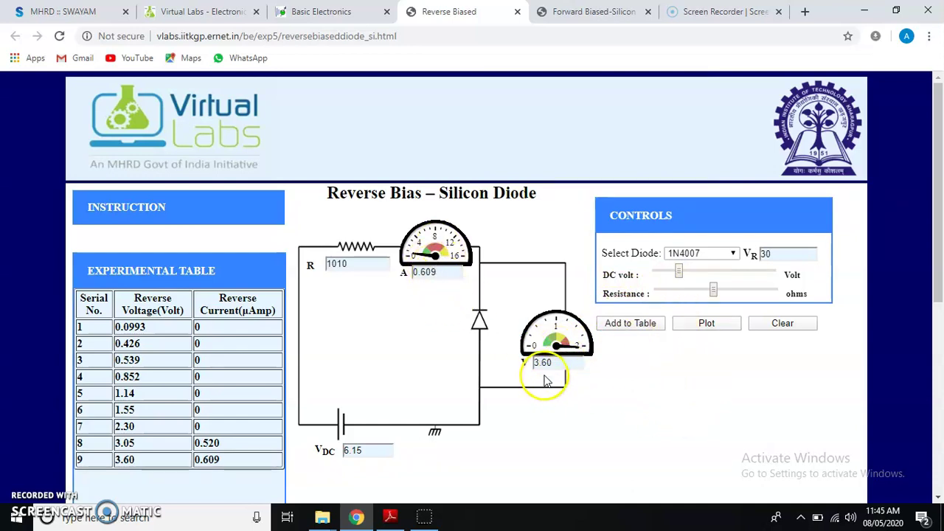
{"action": "left_click", "coordinate": [681, 271]}
{"action": "left_click_drag", "start_coordinate": [682, 274], "coordinate": [683, 275]}
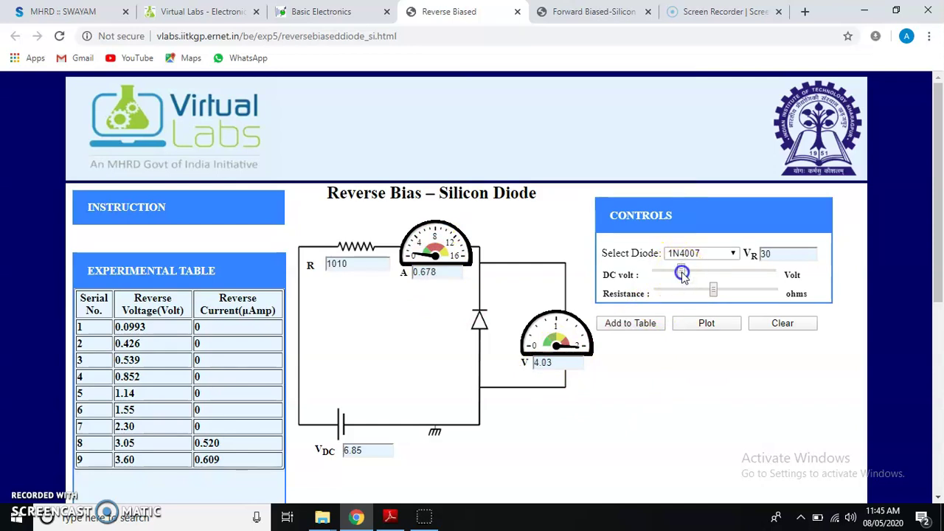
{"action": "left_click", "coordinate": [609, 322]}
- Add readings to the experimental table at a DC voltage of 8.3 V and at a reverse voltage of 5.80 V
{"action": "left_click", "coordinate": [685, 273]}
{"action": "left_click_drag", "start_coordinate": [686, 275], "coordinate": [689, 275]}
{"action": "left_click", "coordinate": [635, 320]}
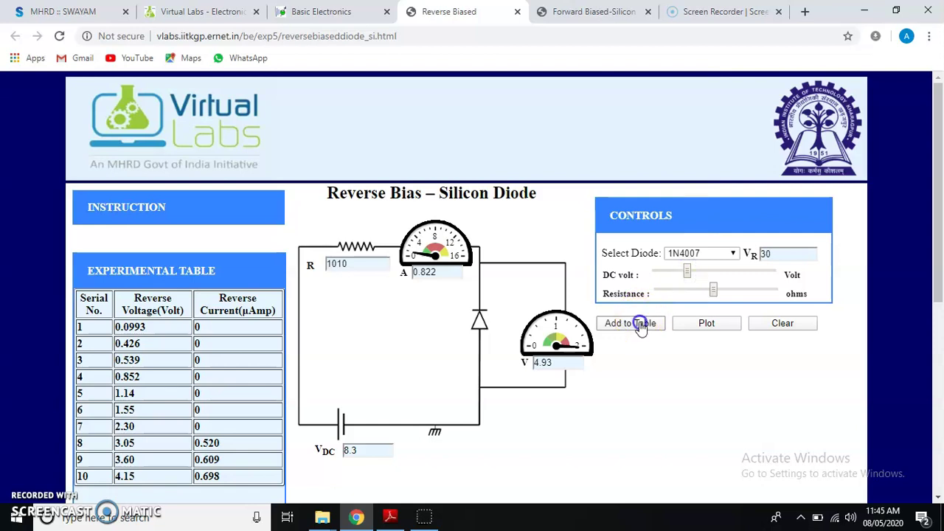
{"action": "left_click", "coordinate": [687, 274]}
{"action": "left_click", "coordinate": [688, 275]}
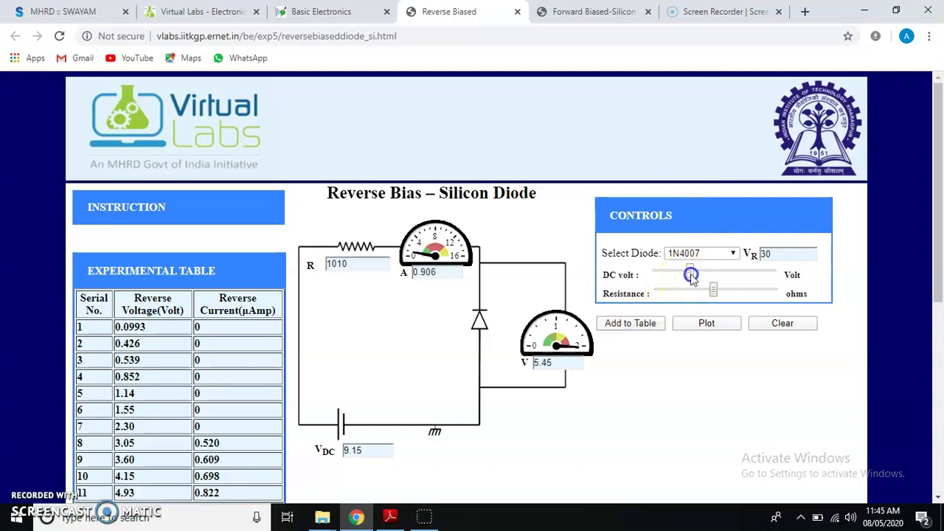
{"action": "left_click_drag", "start_coordinate": [693, 276], "coordinate": [704, 274]}
{"action": "left_click", "coordinate": [632, 322]}
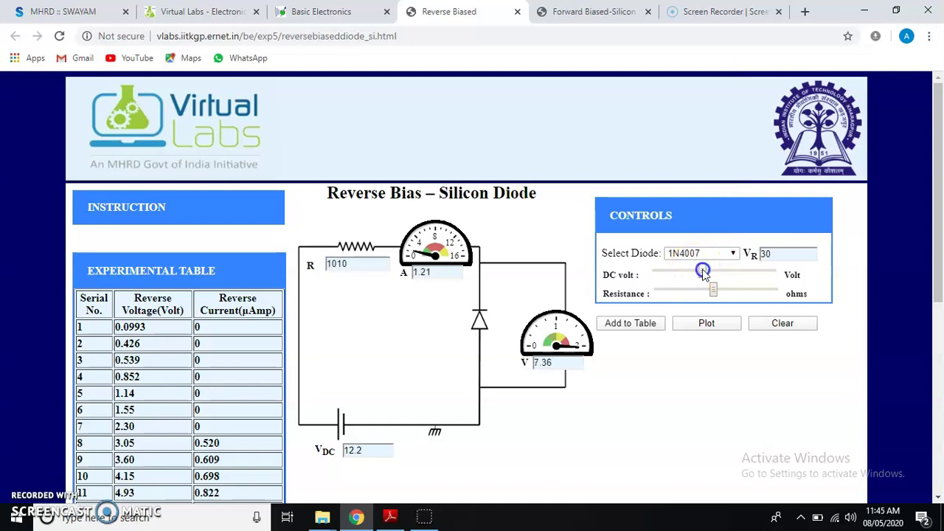
- Add readings to the experimental table at DC voltages of 10.95 V and 12 V
{"action": "left_click", "coordinate": [631, 322]}
{"action": "scroll", "coordinate": [516, 363], "scroll_direction": "down", "scroll_amount": 2}
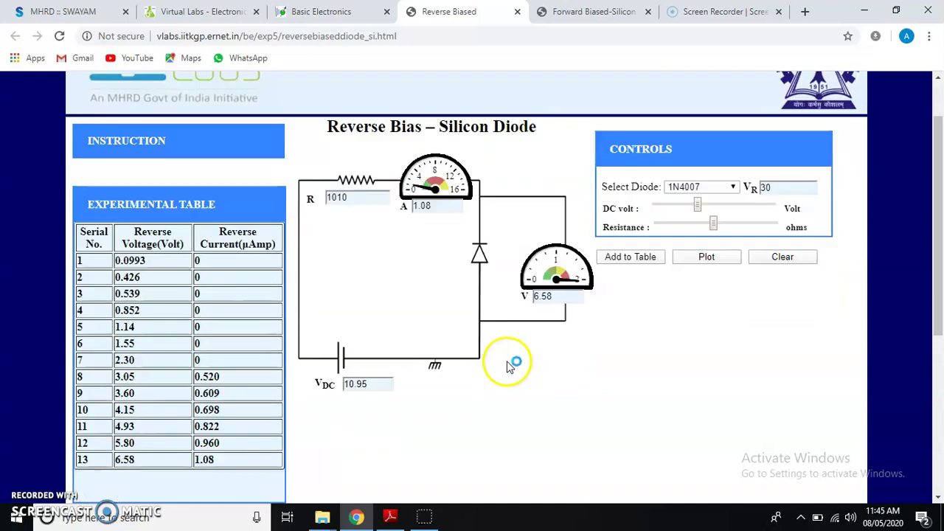
{"action": "left_click", "coordinate": [698, 137]}
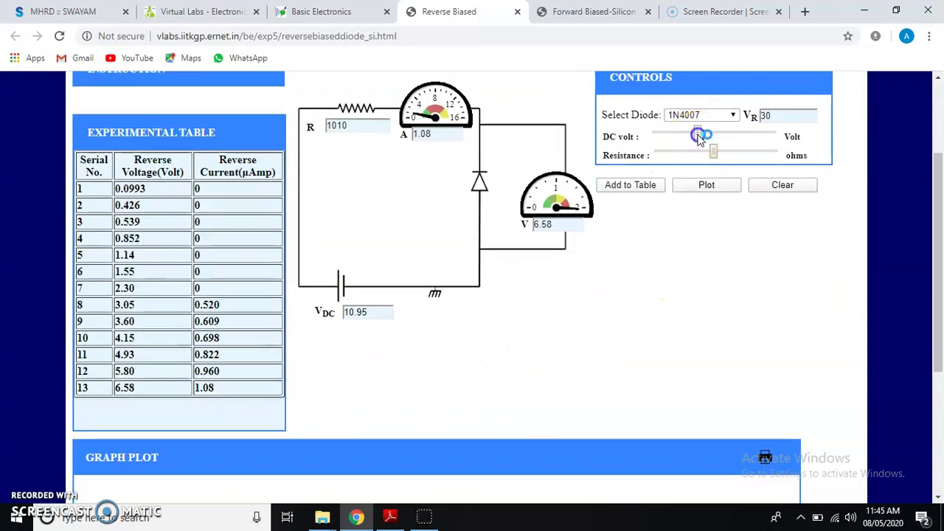
{"action": "mouse_move", "coordinate": [700, 140]}
{"action": "left_mouse_down"}
{"action": "mouse_move", "coordinate": [712, 140]}
{"action": "mouse_move", "coordinate": [700, 138]}
{"action": "left_mouse_up"}
{"action": "left_click", "coordinate": [634, 186]}
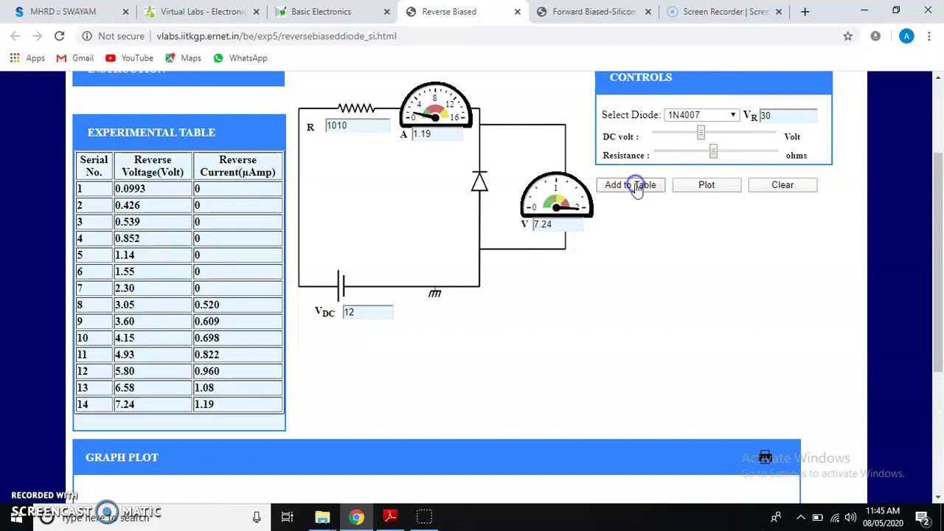
- Add readings to the experimental table at DC voltages of 13.95 V and 16.6 V
{"action": "left_click", "coordinate": [704, 135]}
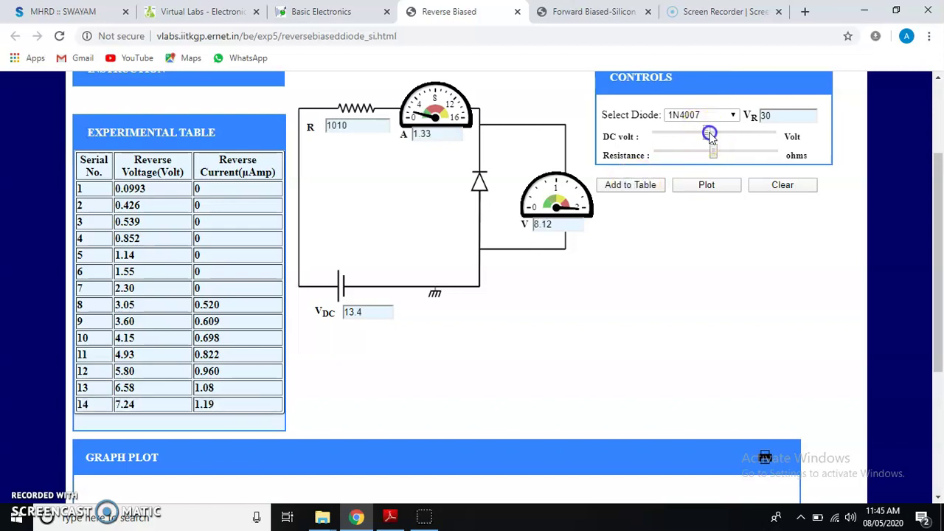
{"action": "left_click", "coordinate": [643, 184]}
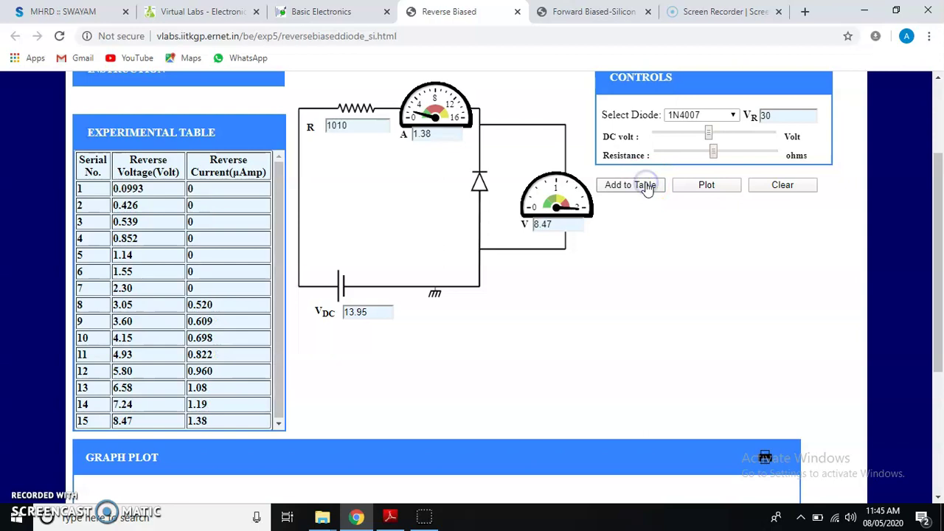
{"action": "left_click", "coordinate": [719, 137]}
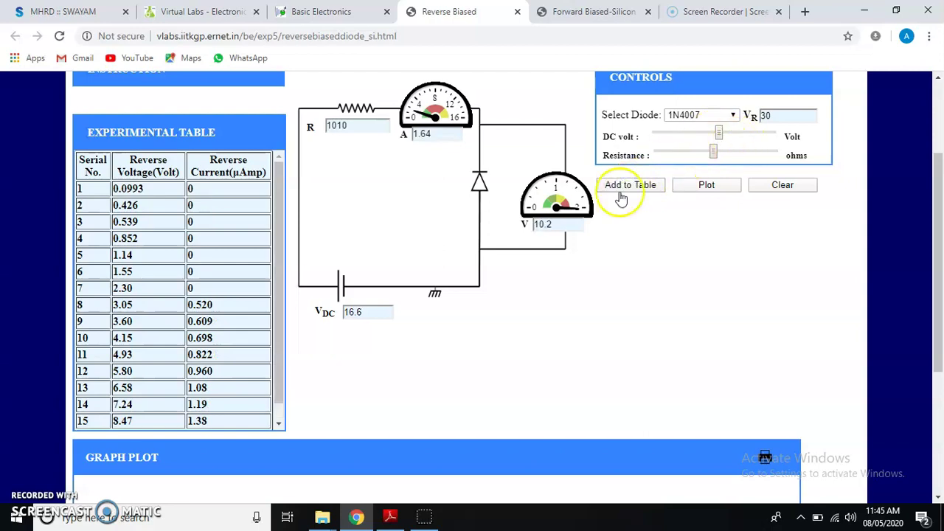
- Add a reading at a DC voltage of 18.55 V and check the newest rows of the experimental table
{"action": "left_click", "coordinate": [722, 139]}
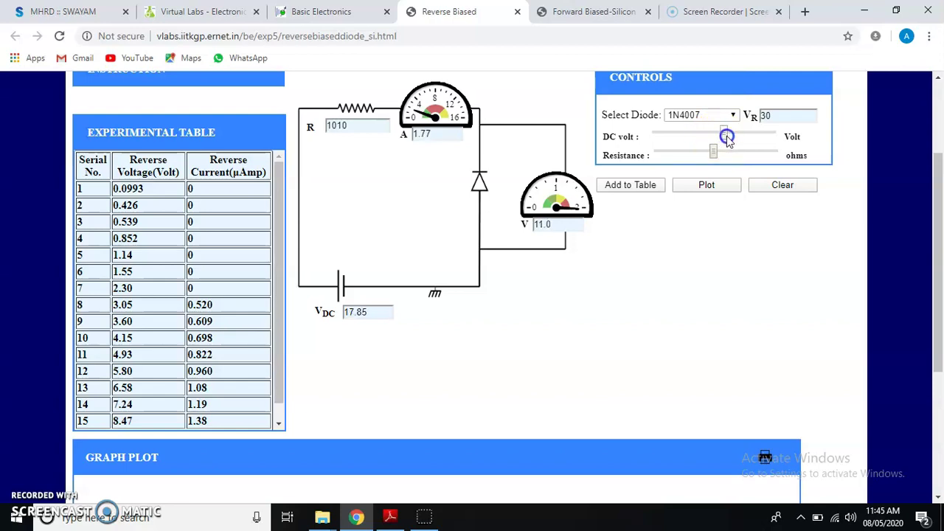
{"action": "left_click_drag", "start_coordinate": [726, 139], "coordinate": [728, 139]}
{"action": "left_click", "coordinate": [639, 187]}
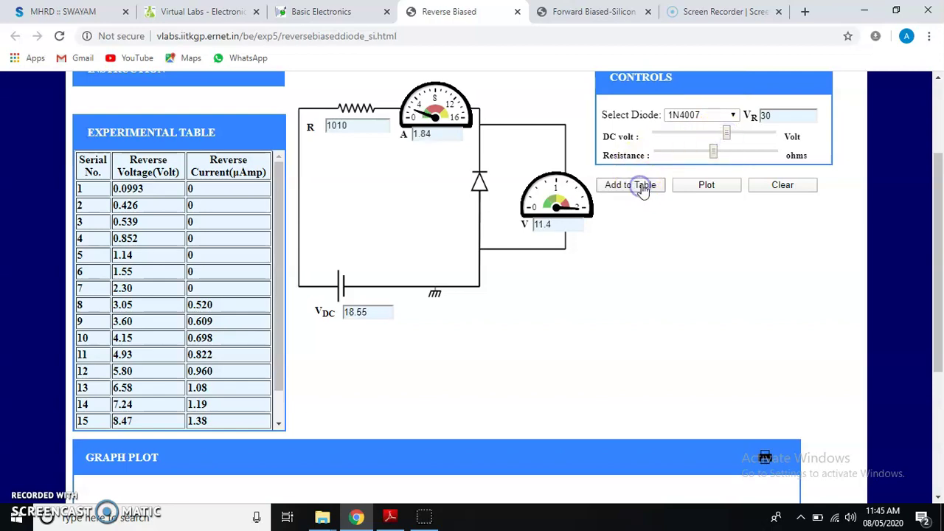
{"action": "left_click", "coordinate": [280, 417]}
{"action": "left_click", "coordinate": [280, 422]}
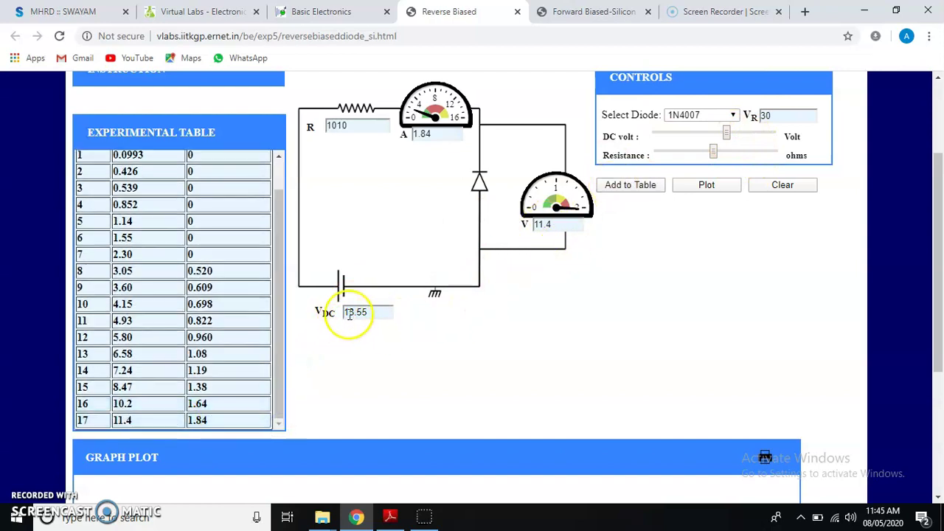
{"action": "left_click", "coordinate": [399, 236]}
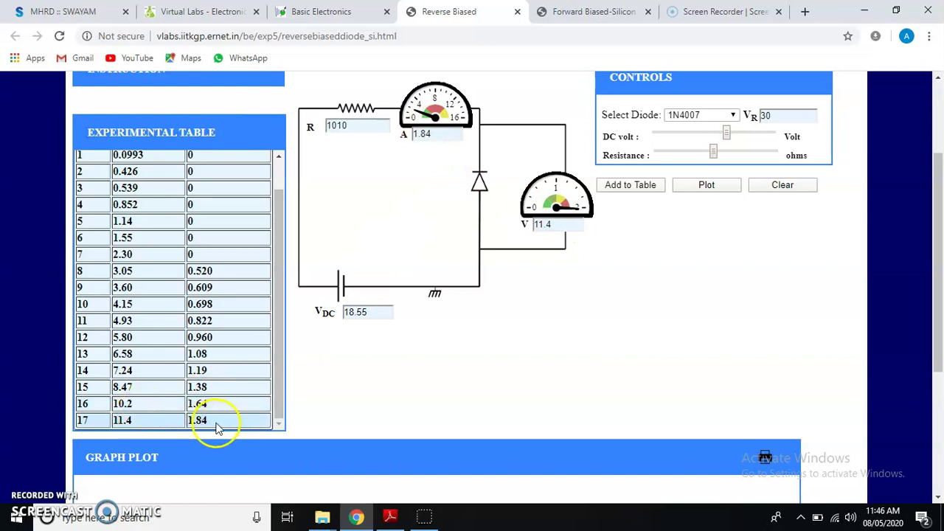
- Add readings to the experimental table at DC voltages of 20.7 V and 22.3 V
{"action": "left_click", "coordinate": [729, 135]}
{"action": "left_click_drag", "start_coordinate": [730, 137], "coordinate": [736, 139]}
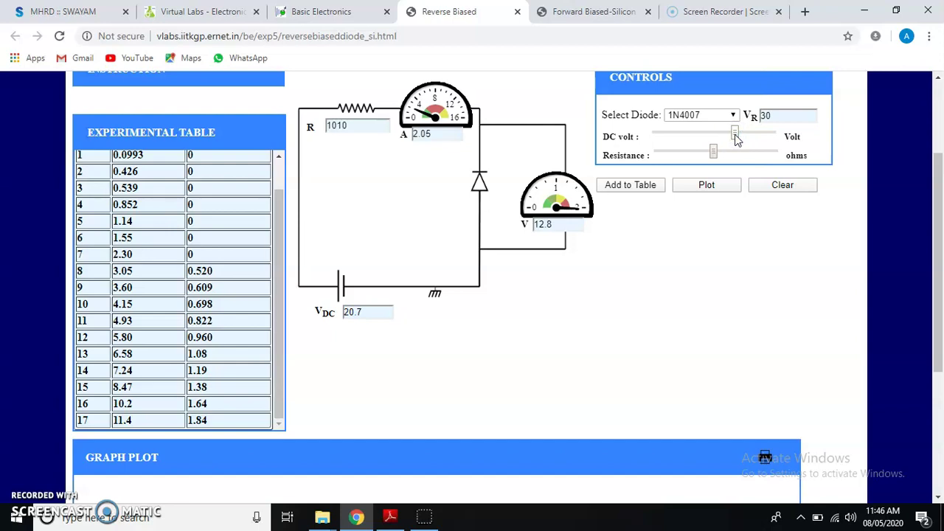
{"action": "left_click", "coordinate": [639, 186]}
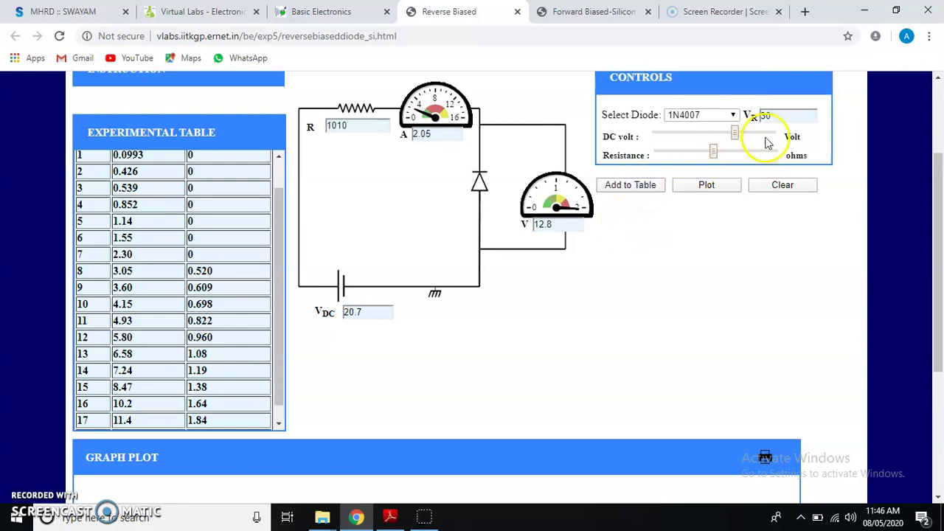
{"action": "left_click", "coordinate": [278, 422]}
{"action": "left_click", "coordinate": [738, 135]}
{"action": "left_click_drag", "start_coordinate": [737, 135], "coordinate": [742, 133]}
{"action": "left_click", "coordinate": [637, 188]}
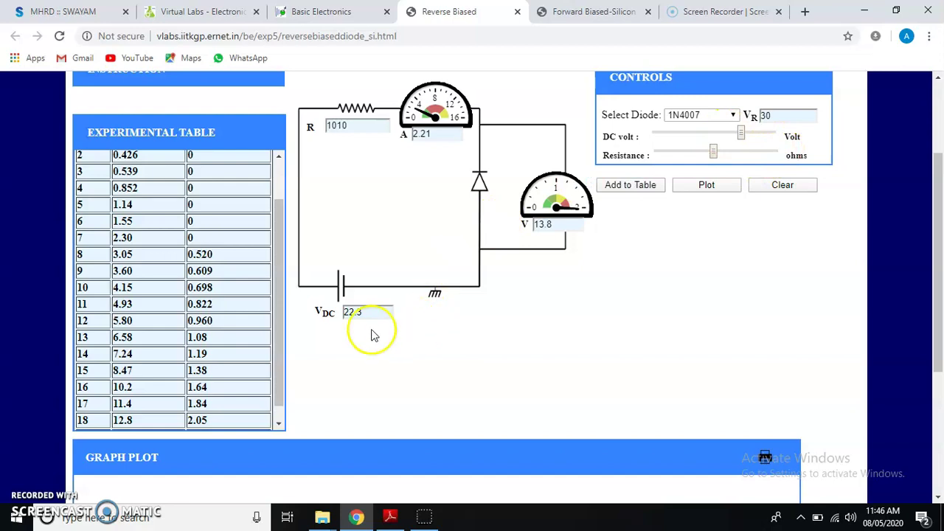
- Add readings to the experimental table at DC voltages of 23.55 V and 26.2 V
{"action": "left_click", "coordinate": [278, 410]}
{"action": "left_click", "coordinate": [740, 132]}
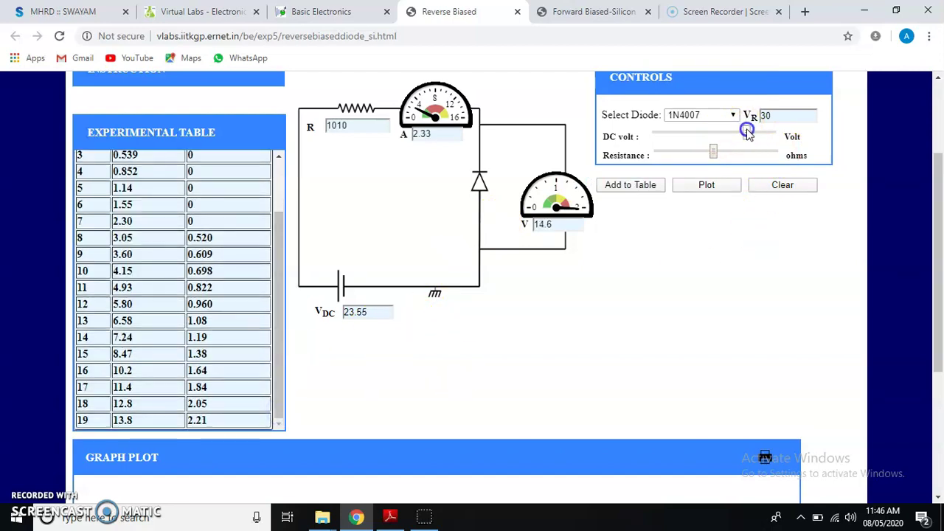
{"action": "left_click", "coordinate": [633, 185]}
{"action": "scroll", "coordinate": [238, 331], "scroll_direction": "down", "scroll_amount": 1}
{"action": "left_click", "coordinate": [750, 137]}
{"action": "left_click_drag", "start_coordinate": [751, 140], "coordinate": [757, 137]}
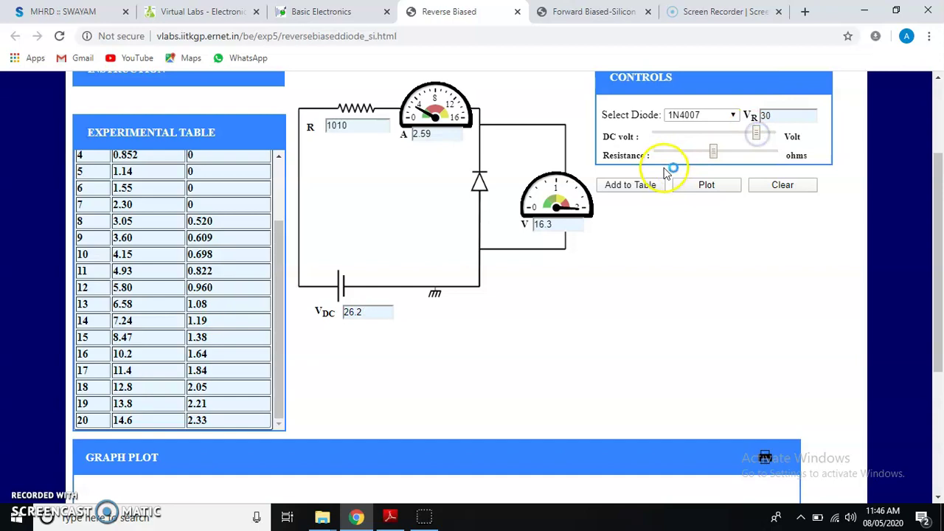
{"action": "left_click", "coordinate": [637, 193]}
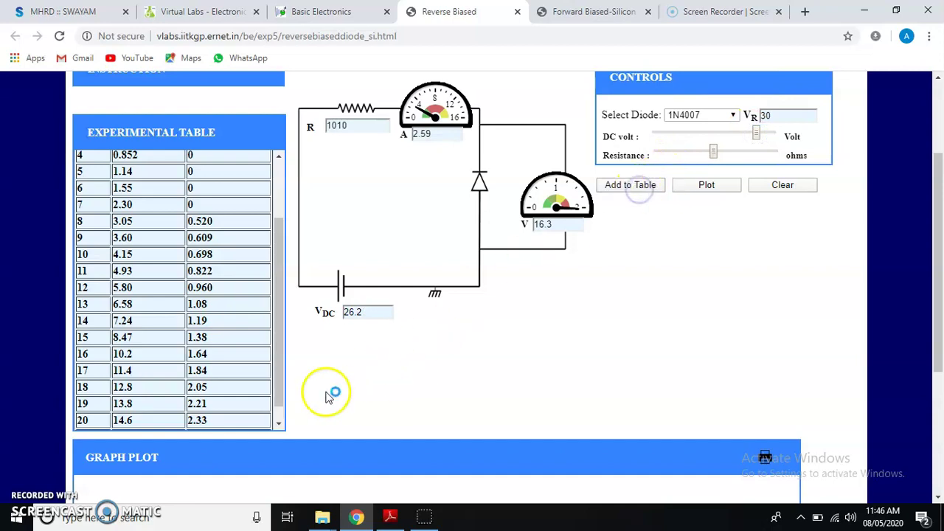
- Raise the DC voltage to 28.35 V and add that reading to the experimental table
{"action": "left_click", "coordinate": [282, 382]}
{"action": "left_click_drag", "start_coordinate": [282, 382], "coordinate": [278, 426]}
{"action": "left_click", "coordinate": [763, 140]}
{"action": "left_click", "coordinate": [757, 138]}
{"action": "left_click_drag", "start_coordinate": [763, 139], "coordinate": [765, 135]}
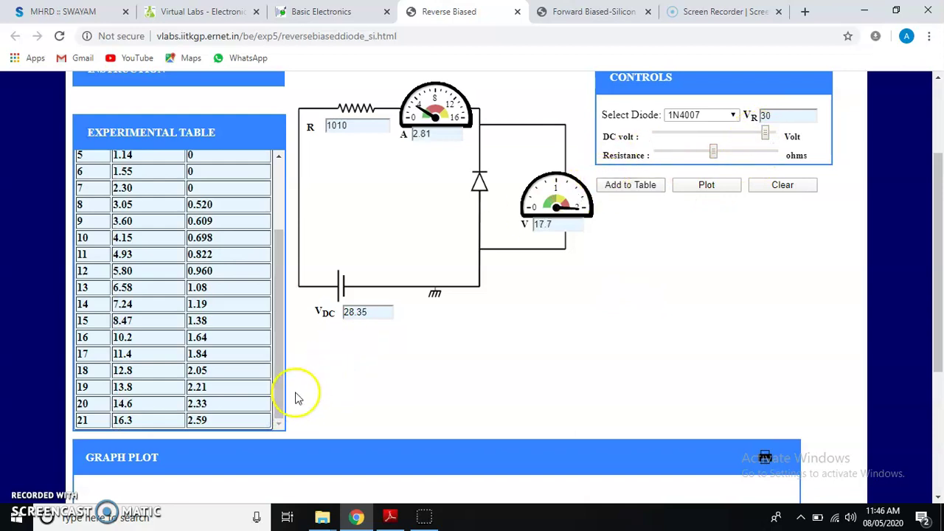
{"action": "left_click", "coordinate": [640, 186]}
- Add a reading at a DC voltage of 30.2 V and review the experimental table back to its first row
{"action": "left_click", "coordinate": [281, 398]}
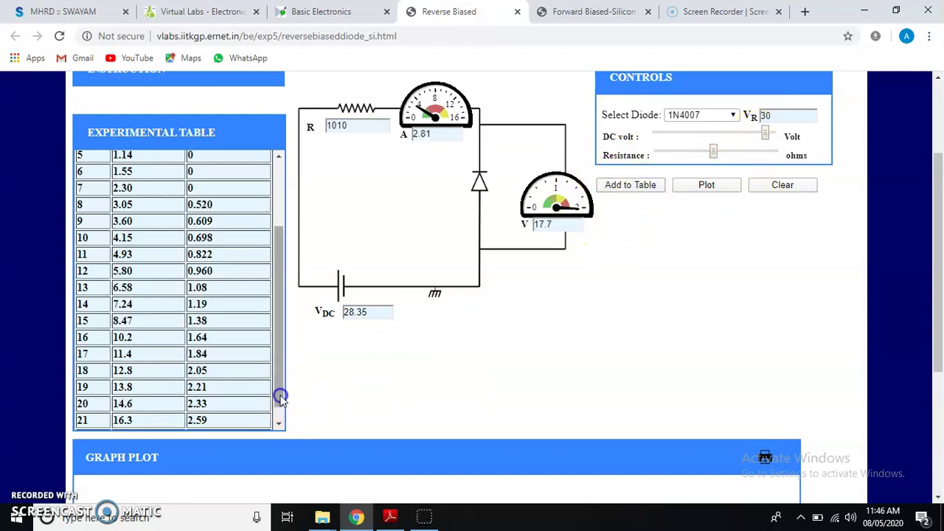
{"action": "left_click", "coordinate": [279, 424]}
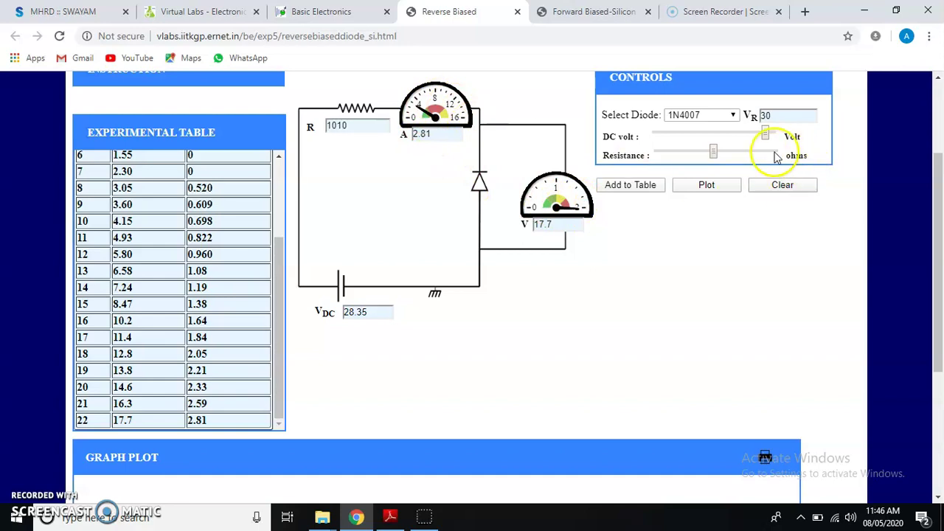
{"action": "left_click_drag", "start_coordinate": [766, 134], "coordinate": [776, 140]}
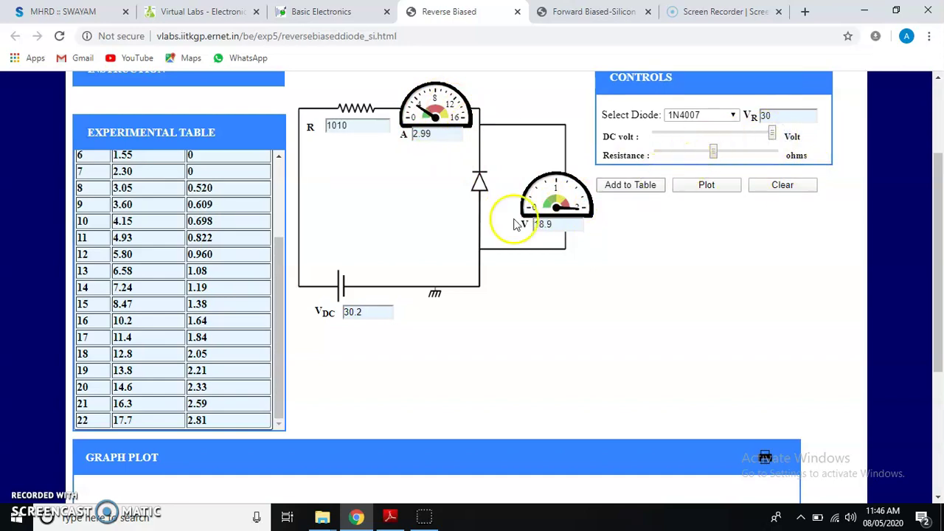
{"action": "scroll", "coordinate": [373, 314], "scroll_direction": "down", "scroll_amount": 1}
{"action": "scroll", "coordinate": [376, 295], "scroll_direction": "up", "scroll_amount": 1}
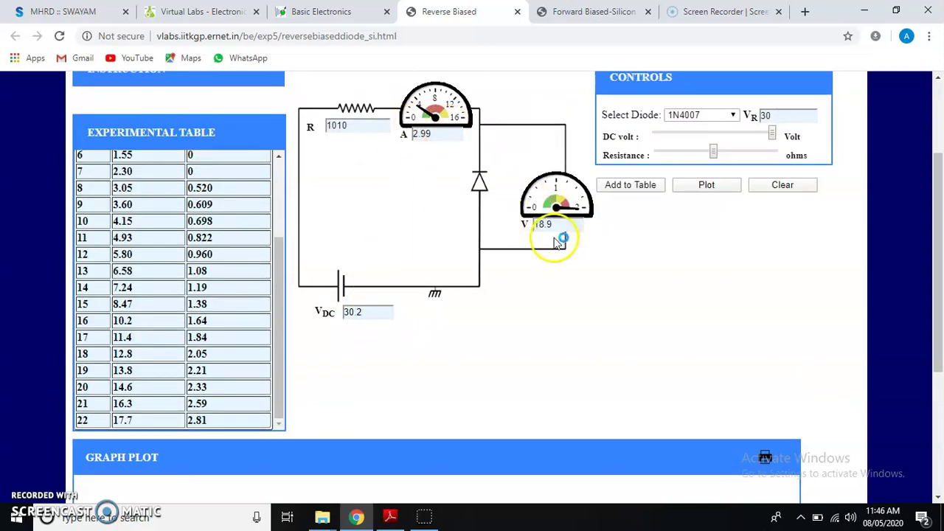
{"action": "left_click", "coordinate": [620, 198]}
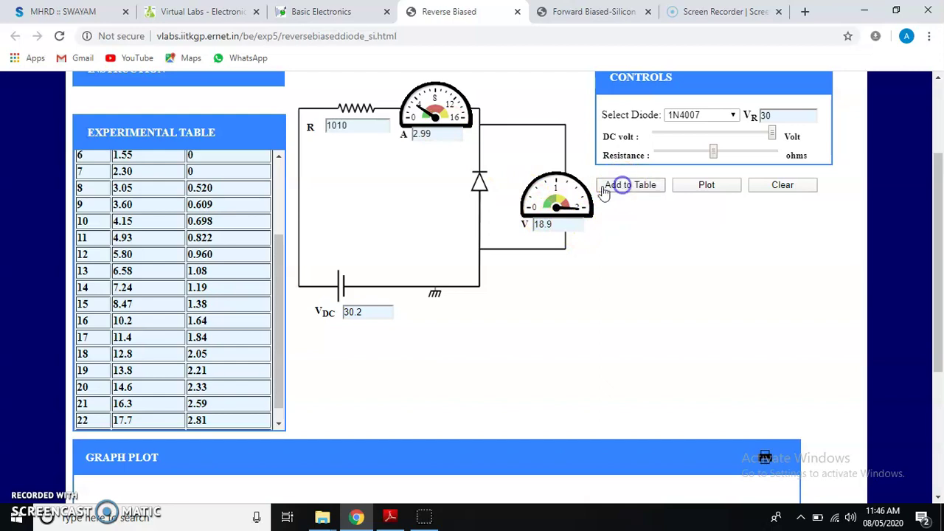
{"action": "scroll", "coordinate": [285, 380], "scroll_direction": "down", "scroll_amount": 1}
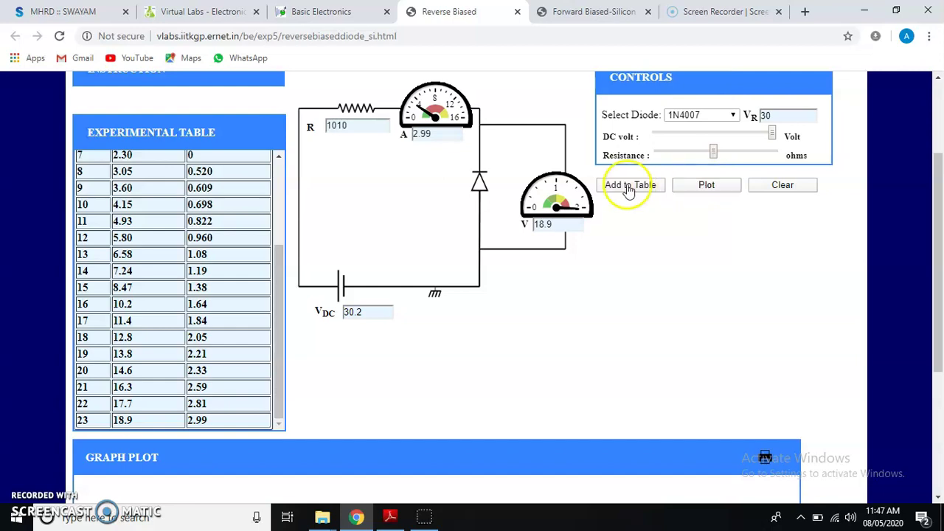
{"action": "scroll", "coordinate": [211, 220], "scroll_direction": "up", "scroll_amount": 5}
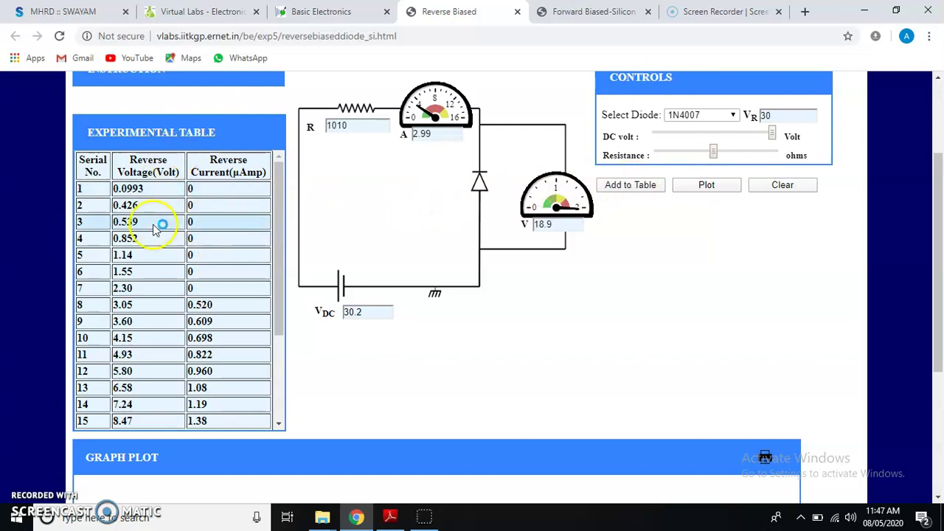
- Plot the recorded reverse-bias readings as a V-I graph and examine the data points along the curve
{"action": "scroll", "coordinate": [254, 258], "scroll_direction": "down", "scroll_amount": 3}
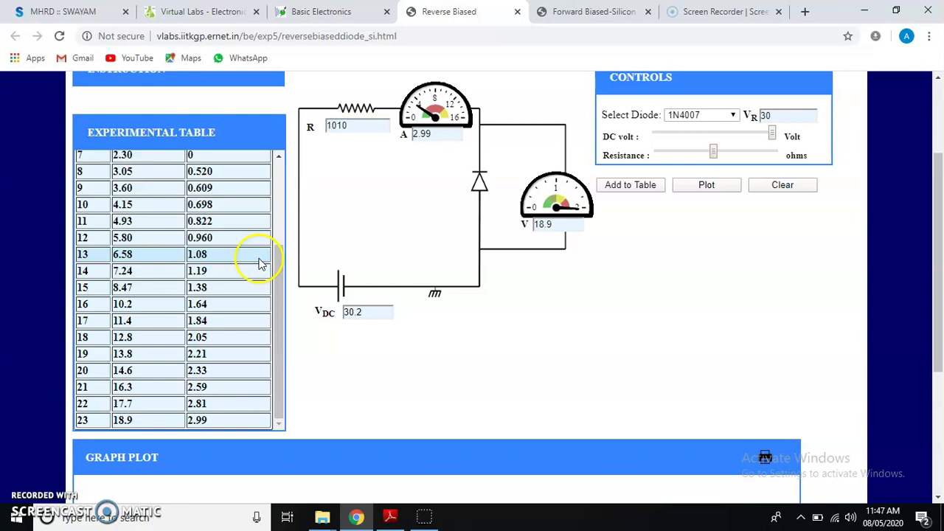
{"action": "left_click", "coordinate": [709, 189]}
{"action": "scroll", "coordinate": [706, 194], "scroll_direction": "down", "scroll_amount": 3}
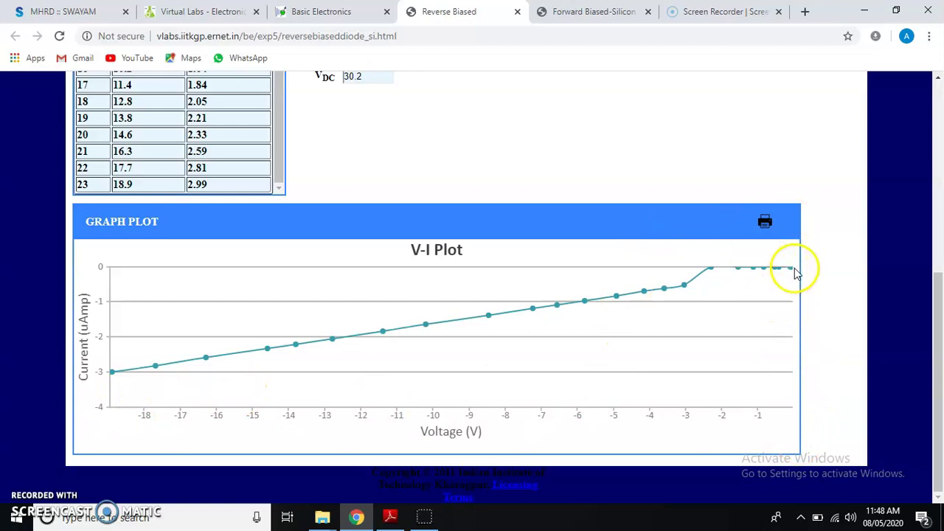
{"action": "mouse_move", "coordinate": [794, 273]}
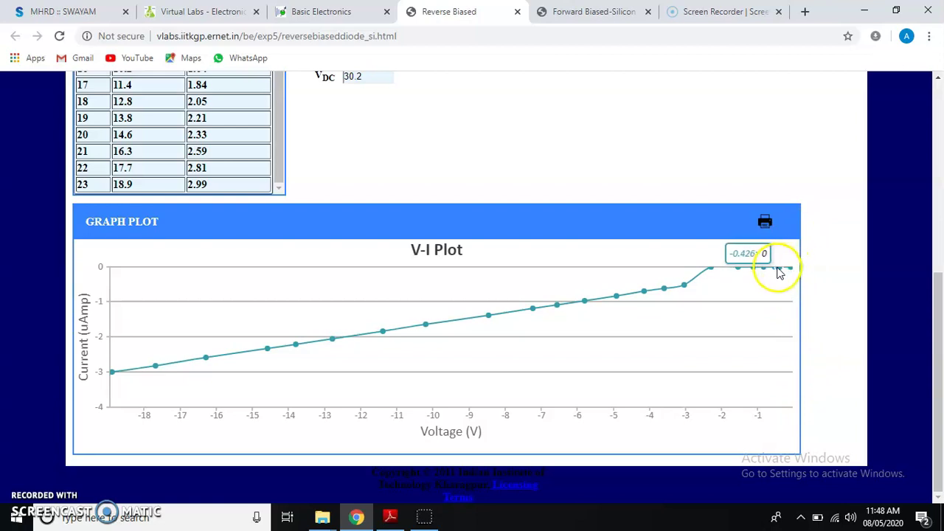
{"action": "mouse_move", "coordinate": [715, 269]}
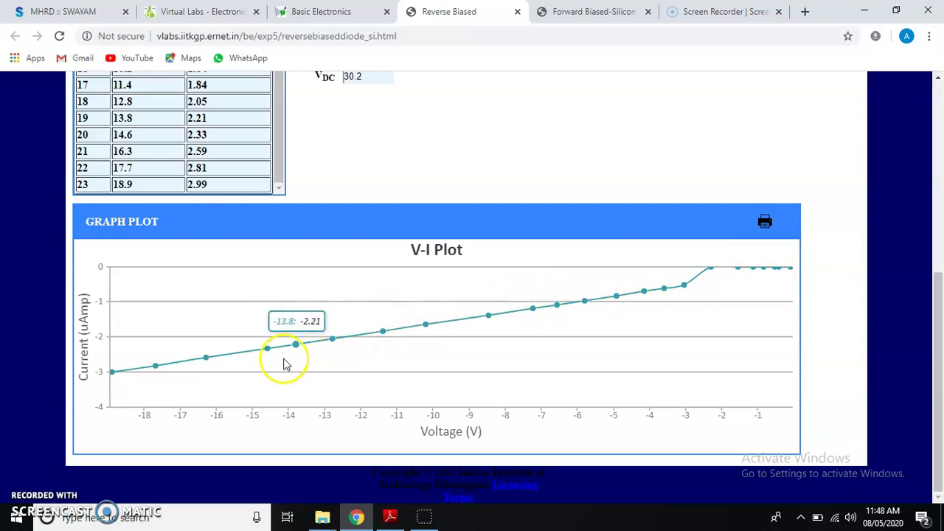
{"action": "left_click", "coordinate": [193, 411]}
{"action": "left_click", "coordinate": [628, 283]}
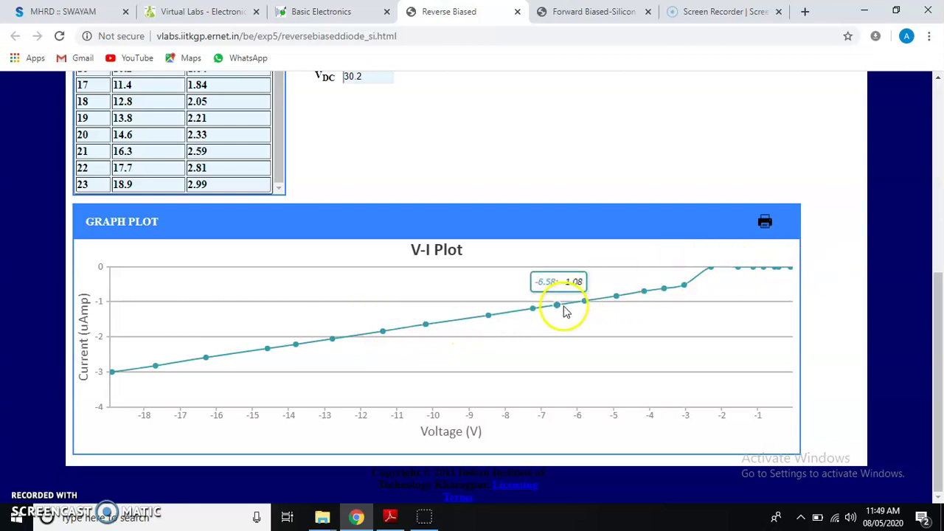
- Open the Reverse Biased-Si Diode (Draw circuit) simulation from the experiment's simulation list and look over its unconnected circuit
{"action": "scroll", "coordinate": [780, 344], "scroll_direction": "up", "scroll_amount": 1}
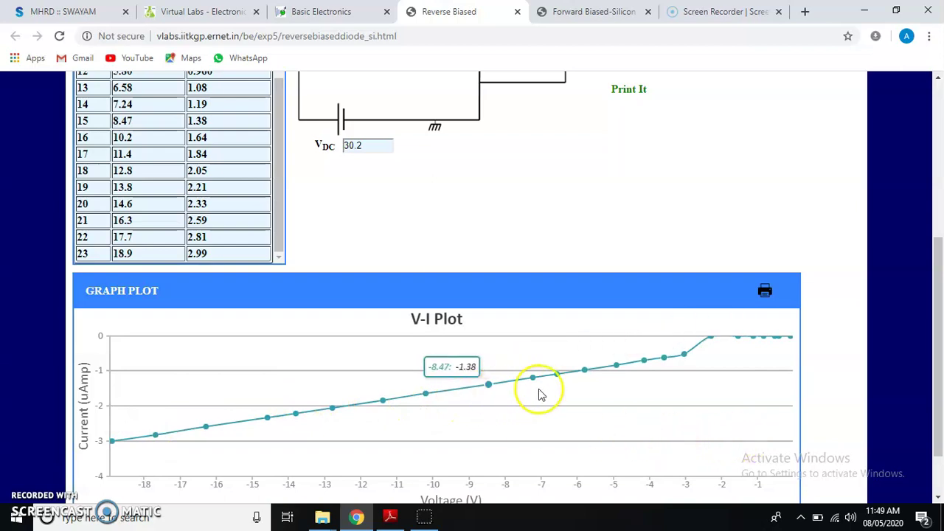
{"action": "scroll", "coordinate": [561, 399], "scroll_direction": "up", "scroll_amount": 4}
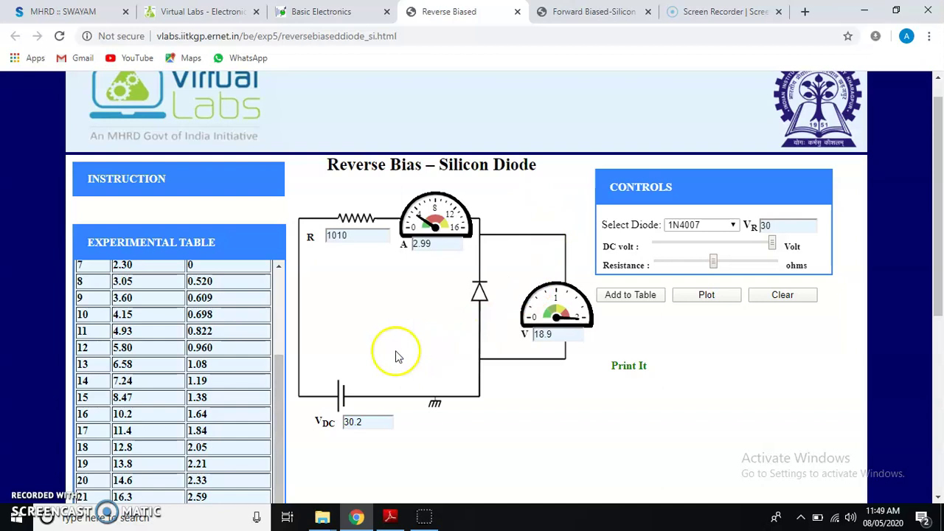
{"action": "left_click", "coordinate": [335, 14]}
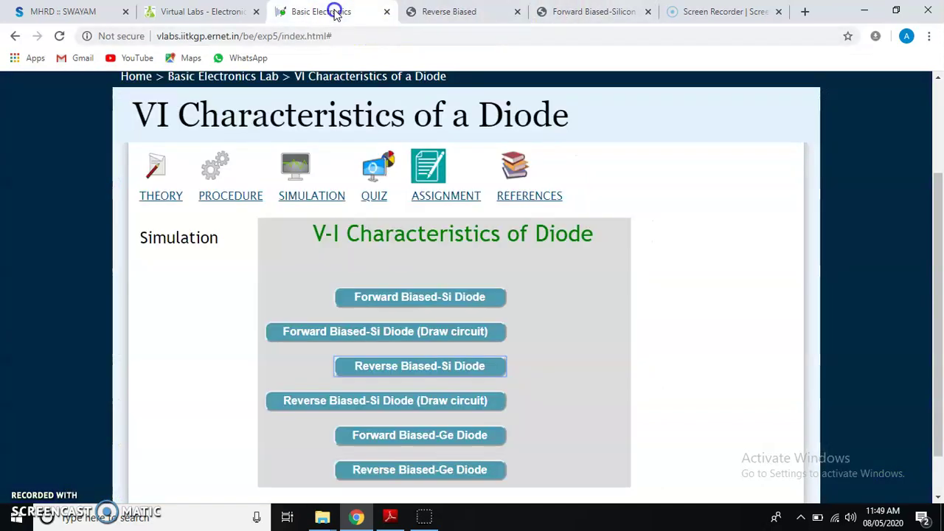
{"action": "left_click", "coordinate": [393, 398]}
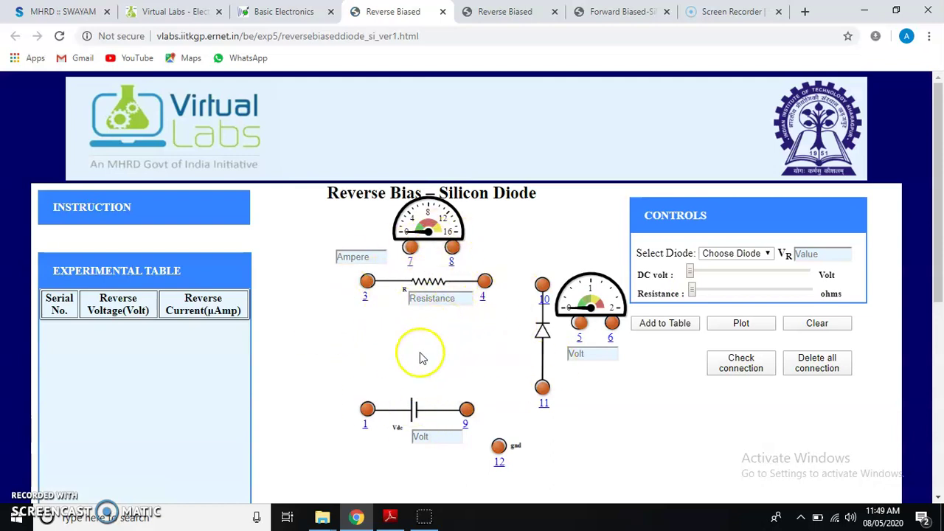
{"action": "scroll", "coordinate": [421, 358], "scroll_direction": "down", "scroll_amount": 2}
{"action": "scroll", "coordinate": [421, 359], "scroll_direction": "up", "scroll_amount": 1}
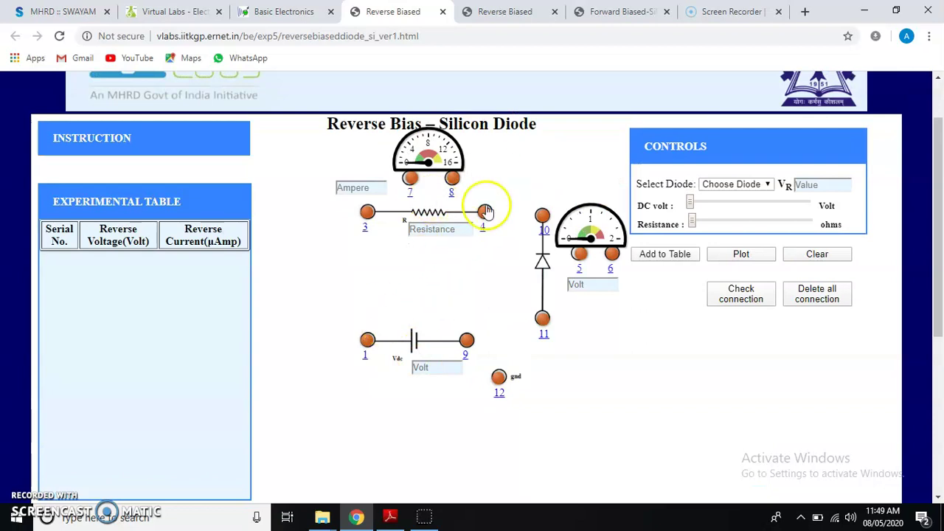
- Return to the completed reverse-bias silicon diode experiment and review its V-I plot against the experimental table
{"action": "left_click", "coordinate": [507, 11]}
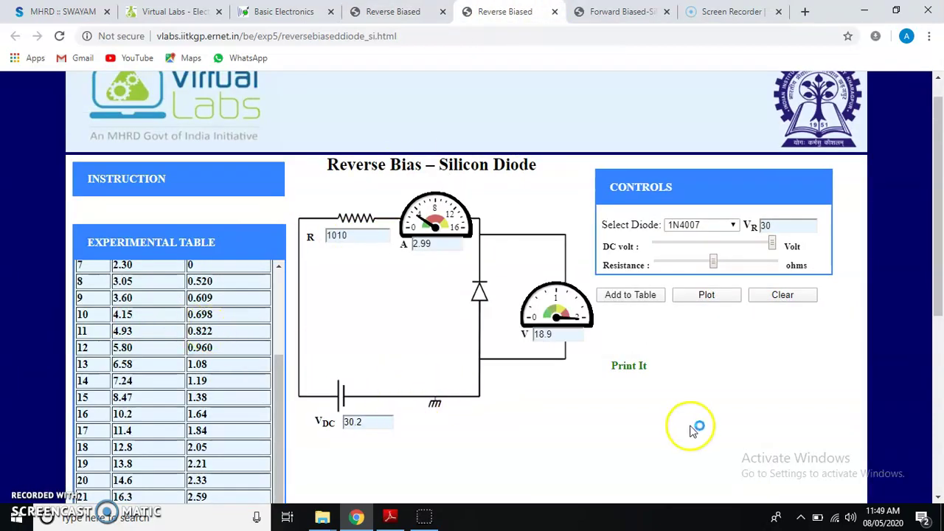
{"action": "scroll", "coordinate": [927, 246], "scroll_direction": "down", "scroll_amount": 5}
{"action": "scroll", "coordinate": [927, 247], "scroll_direction": "up", "scroll_amount": 4}
{"action": "scroll", "coordinate": [548, 316], "scroll_direction": "down", "scroll_amount": 4}
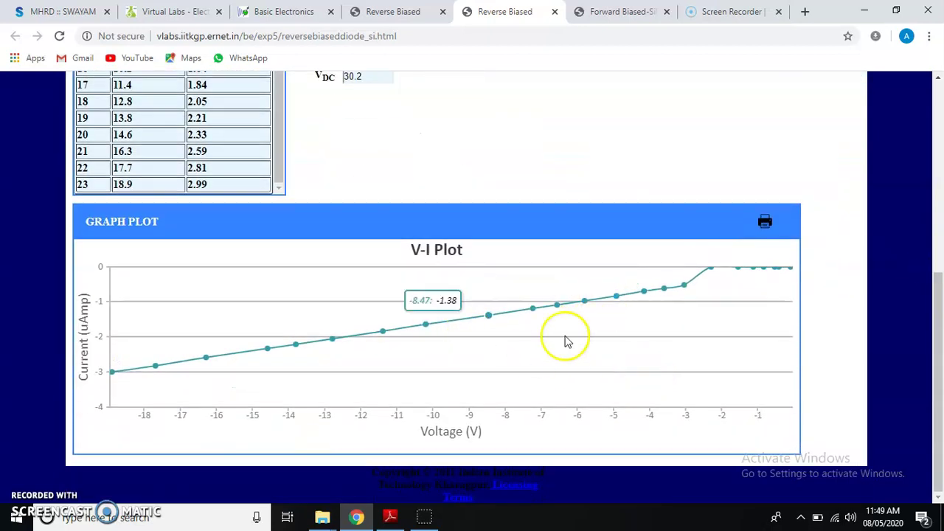
{"action": "scroll", "coordinate": [564, 342], "scroll_direction": "up", "scroll_amount": 1}
{"action": "scroll", "coordinate": [564, 342], "scroll_direction": "up", "scroll_amount": 1}
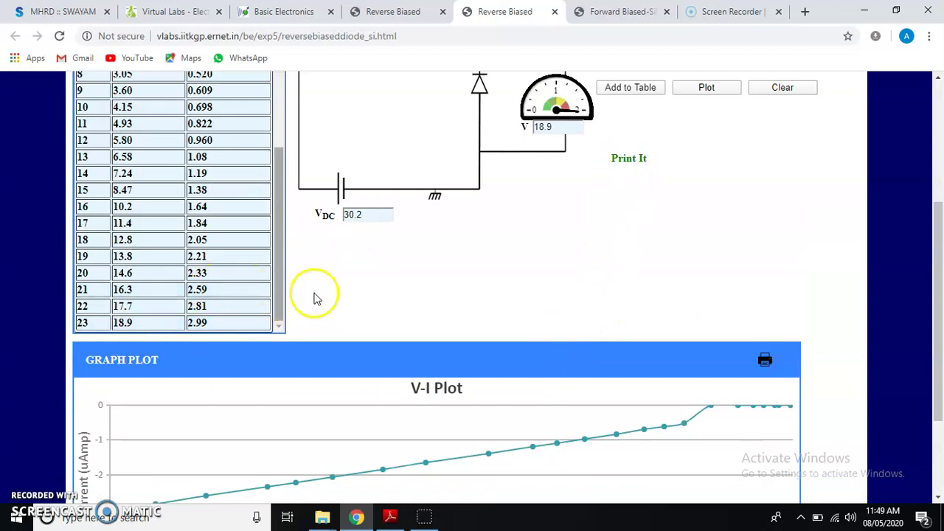
{"action": "scroll", "coordinate": [182, 332], "scroll_direction": "up", "scroll_amount": 1}
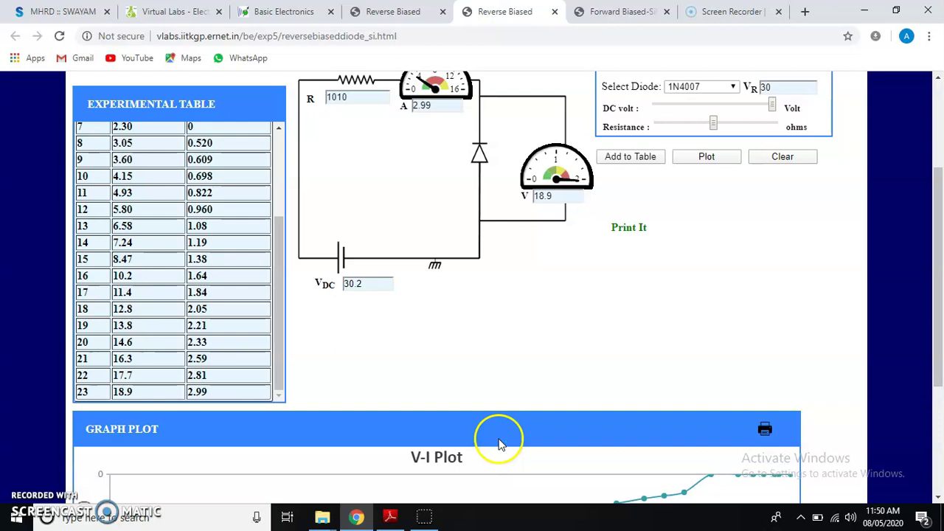
- Switch to the forward-bias silicon diode experiment and review its experimental table and V-I plot
{"action": "left_click", "coordinate": [590, 12]}
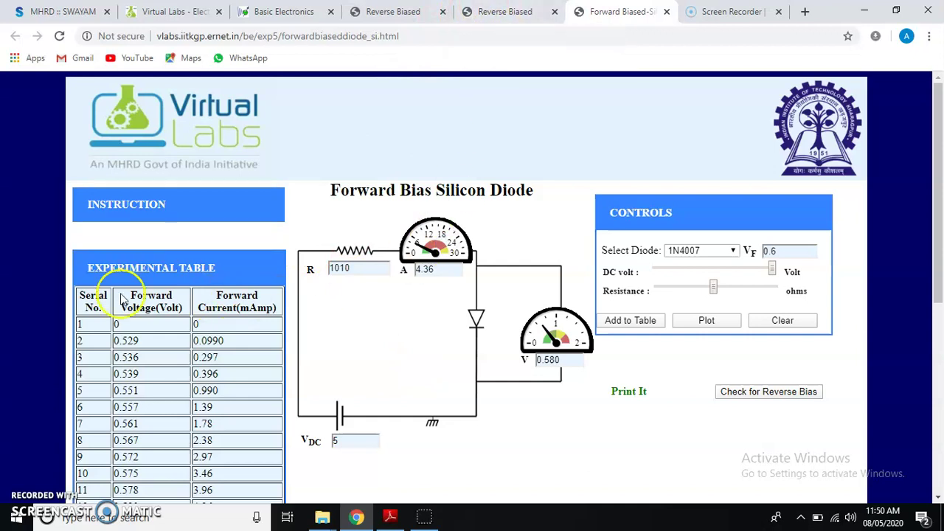
{"action": "scroll", "coordinate": [126, 383], "scroll_direction": "down", "scroll_amount": 2}
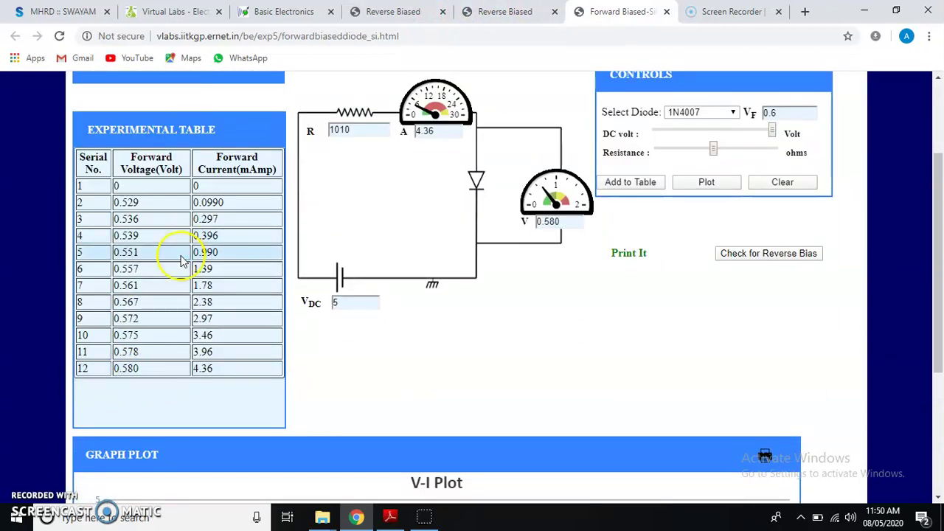
{"action": "scroll", "coordinate": [316, 349], "scroll_direction": "down", "scroll_amount": 2}
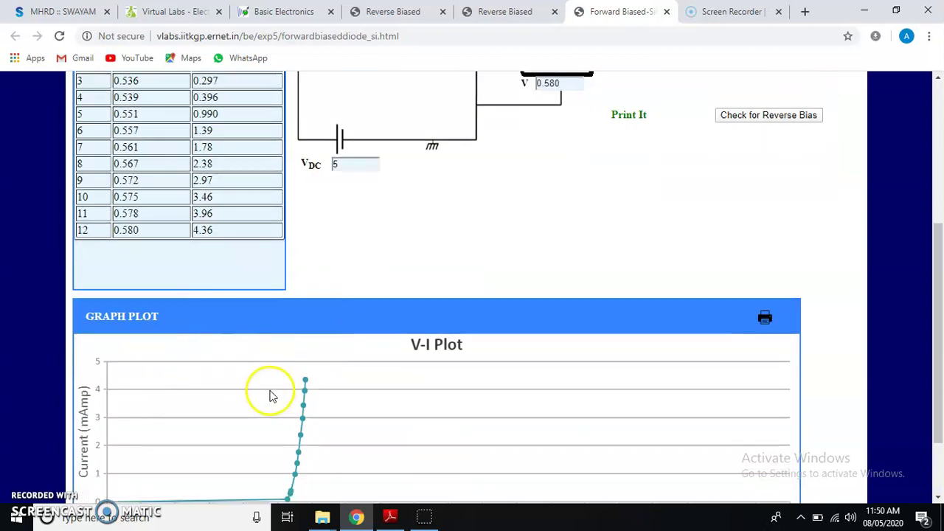
{"action": "scroll", "coordinate": [336, 380], "scroll_direction": "down", "scroll_amount": 1}
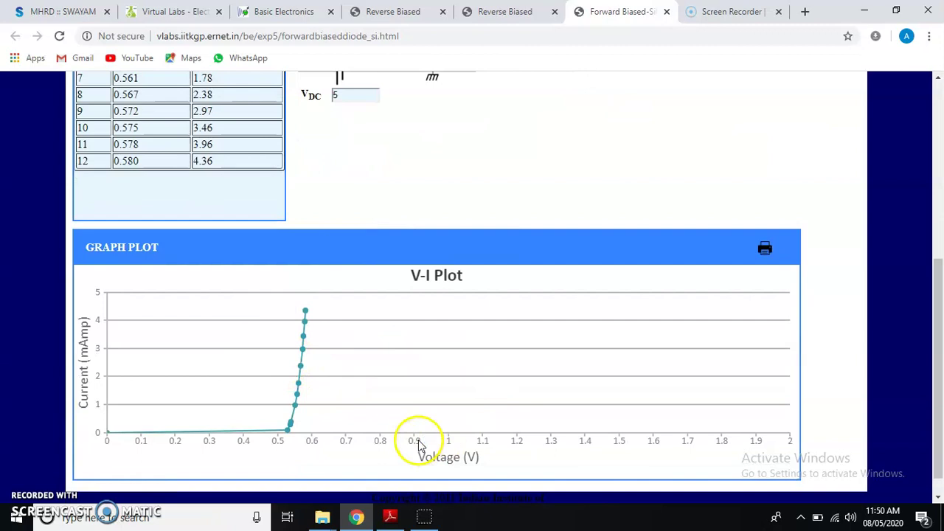
- Go back to the reverse-bias experiment and examine its circuit, DC voltage and V-I curve for comparison with forward bias
{"action": "left_click", "coordinate": [491, 14]}
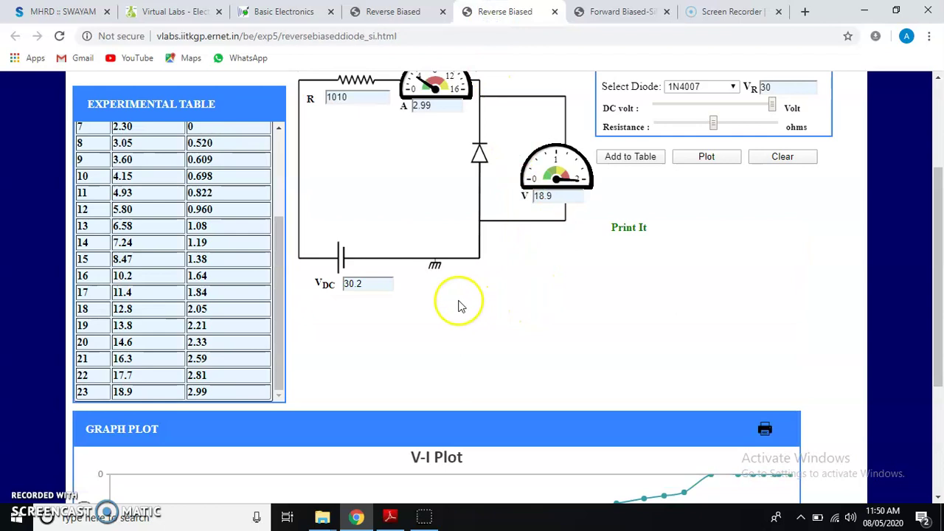
{"action": "scroll", "coordinate": [438, 200], "scroll_direction": "up", "scroll_amount": 2}
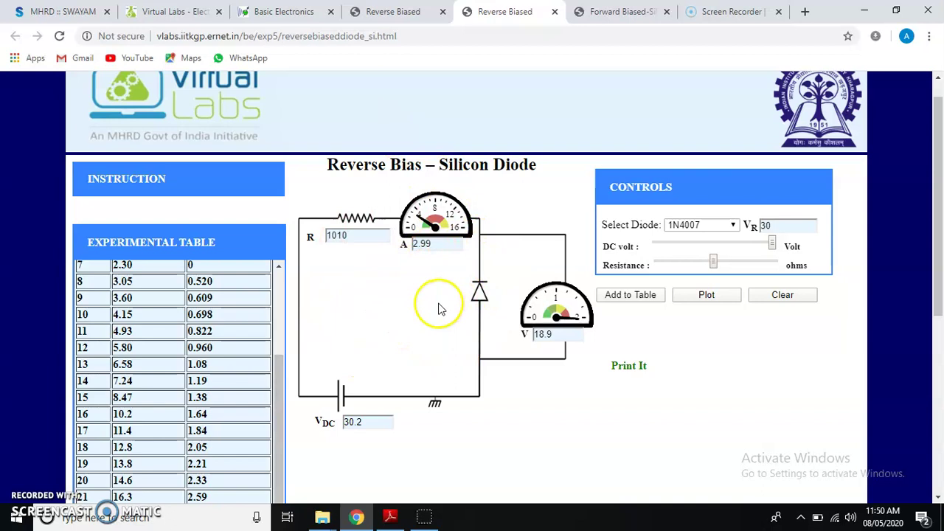
{"action": "scroll", "coordinate": [438, 310], "scroll_direction": "down", "scroll_amount": 2}
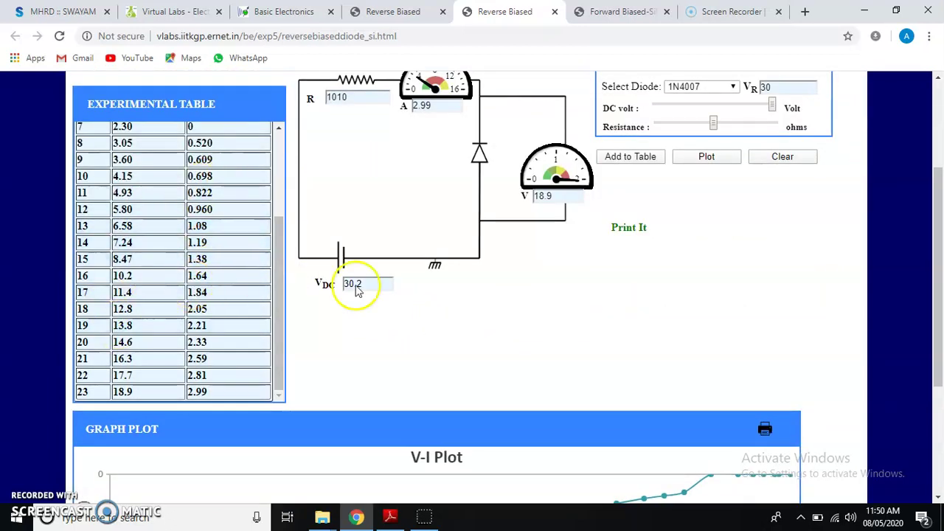
{"action": "scroll", "coordinate": [421, 292], "scroll_direction": "down", "scroll_amount": 1}
{"action": "scroll", "coordinate": [421, 293], "scroll_direction": "down", "scroll_amount": 1}
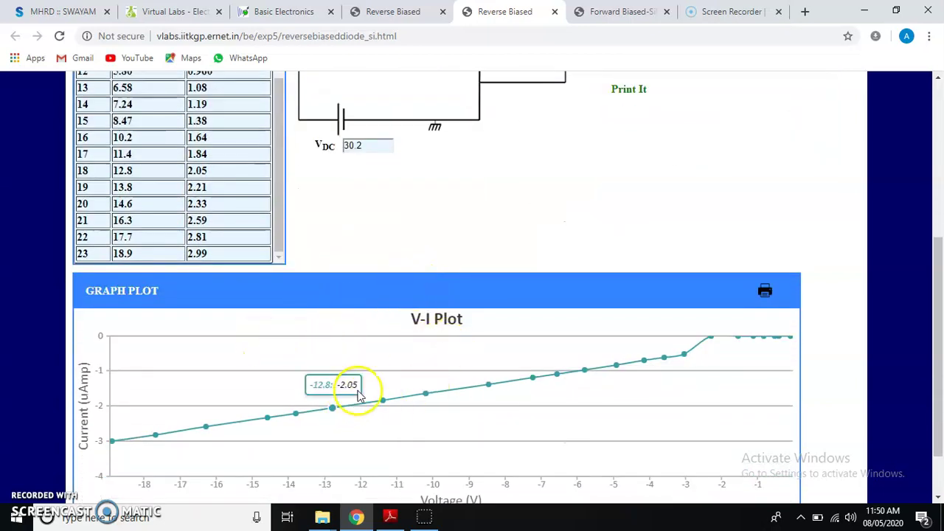